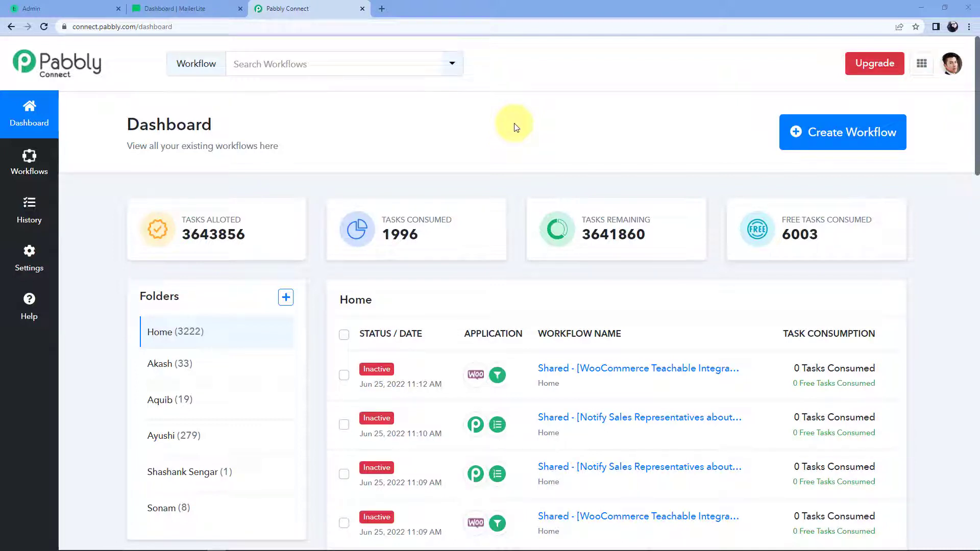
Step: Load the Pabbly Connect website in a fresh tab, then close that extra tab
{"action": "left_click", "coordinate": [381, 8]}
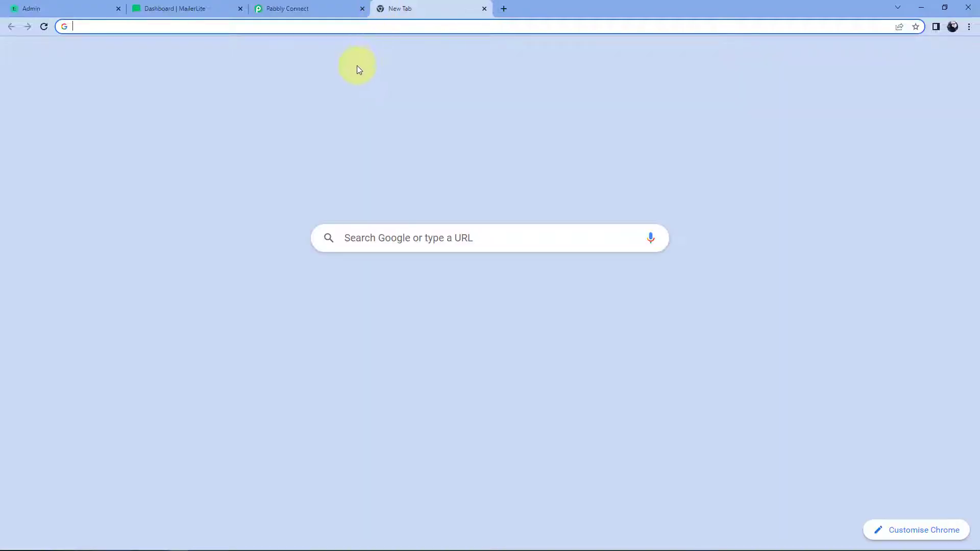
{"action": "type", "text": "pabbly.com"}
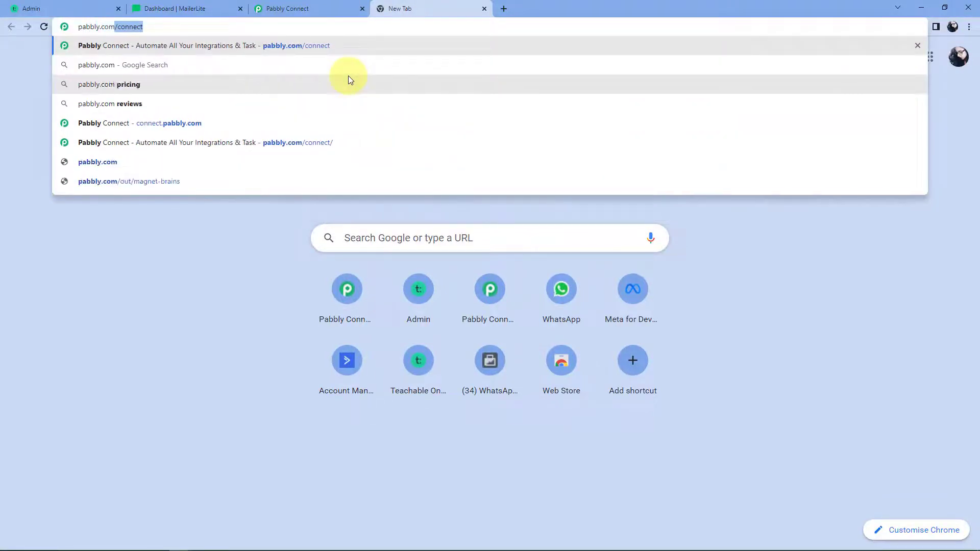
{"action": "key", "text": "Return"}
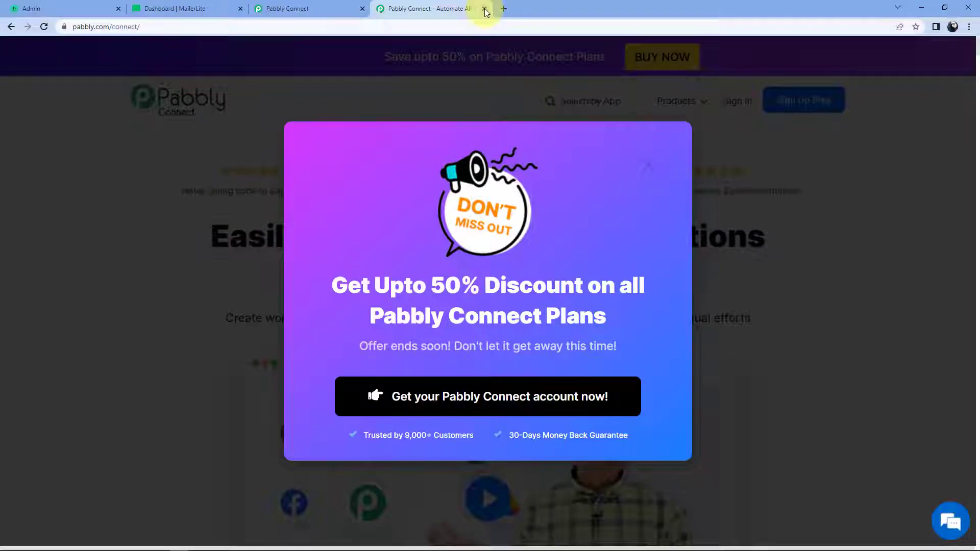
{"action": "left_click", "coordinate": [484, 8]}
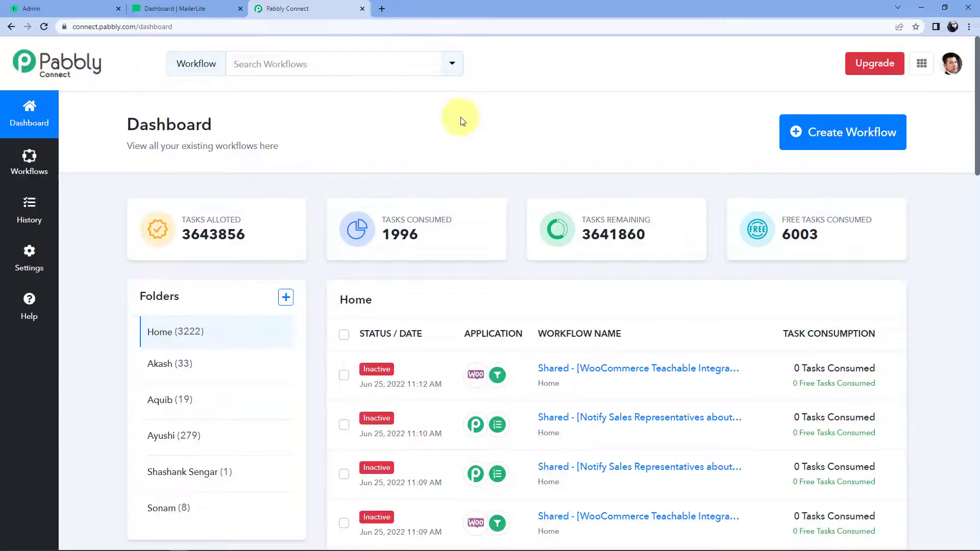
Step: Create a new workflow named 'Teachable to MailerLite'
{"action": "left_click", "coordinate": [815, 142]}
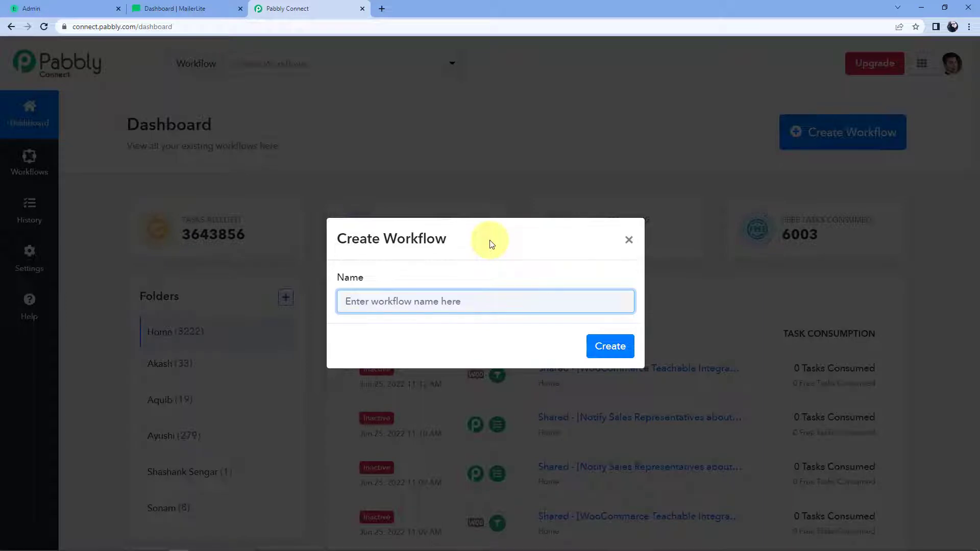
{"action": "type", "text": "Teachable to MailerLite"}
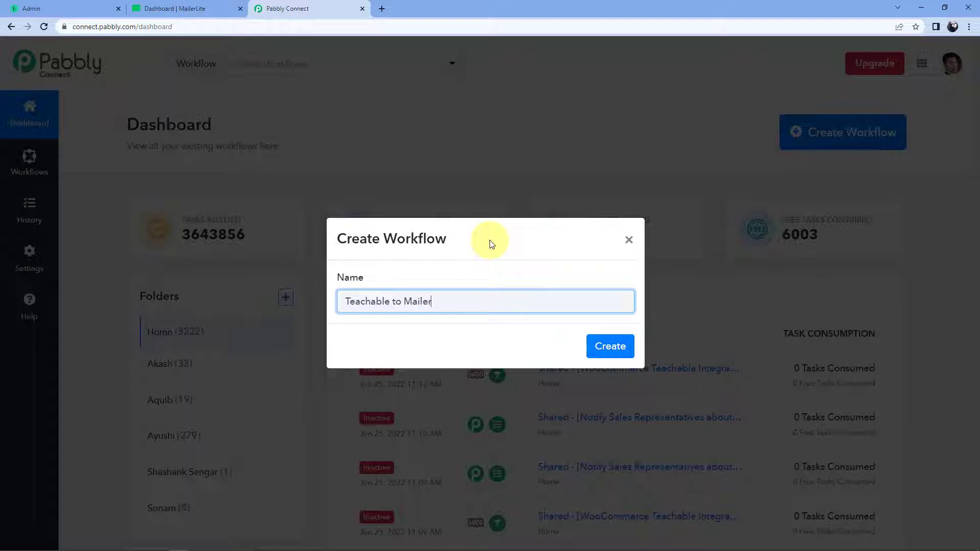
{"action": "left_click", "coordinate": [607, 344]}
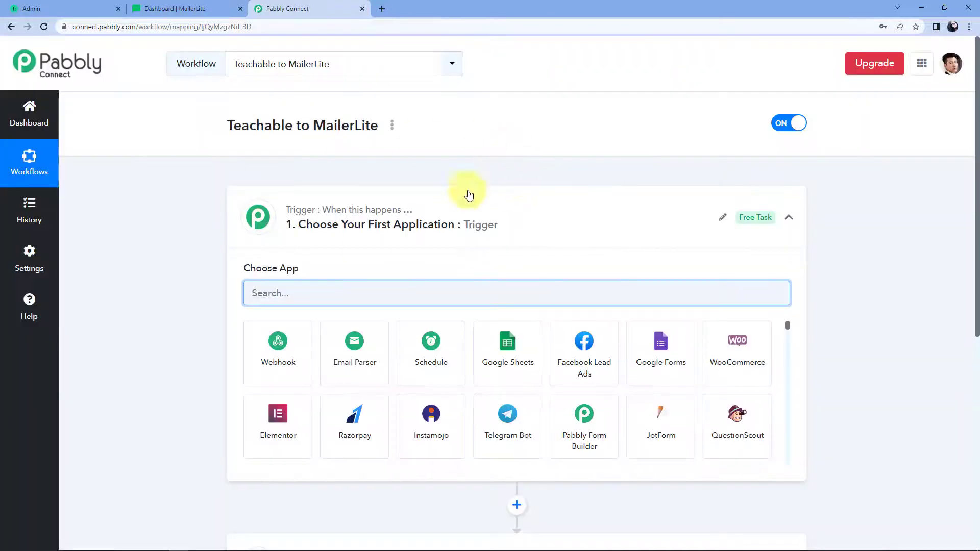
{"action": "scroll", "coordinate": [204, 189], "scroll_direction": "down", "scroll_amount": 1}
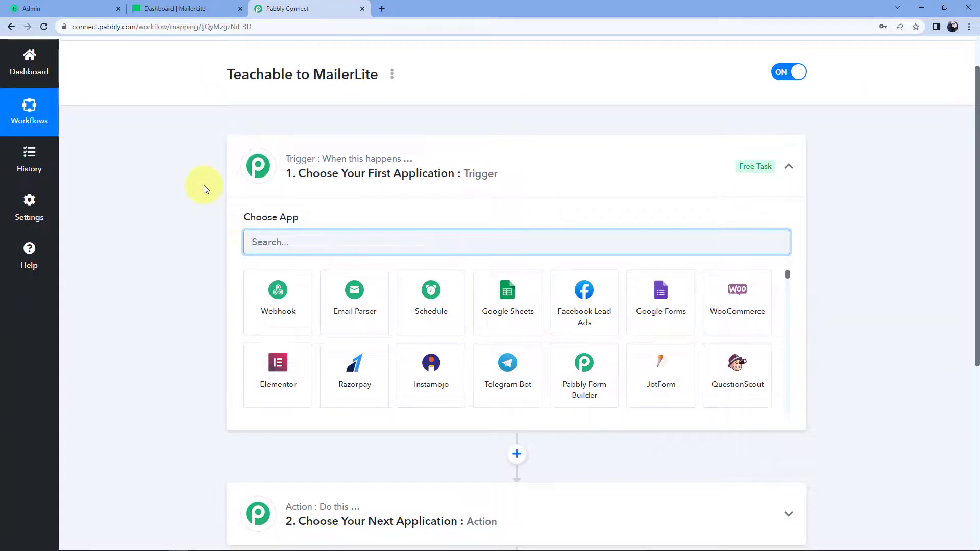
{"action": "left_click", "coordinate": [454, 168]}
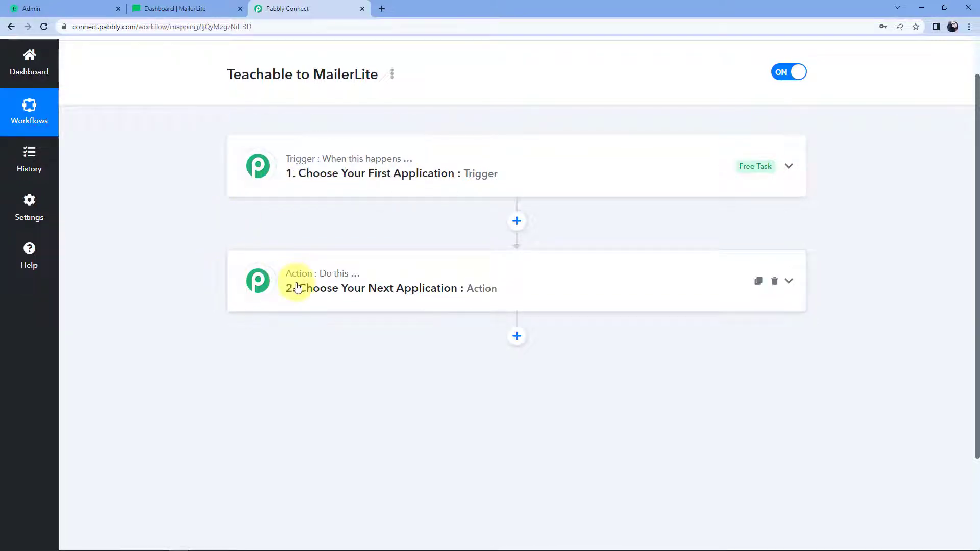
{"action": "left_click", "coordinate": [520, 169]}
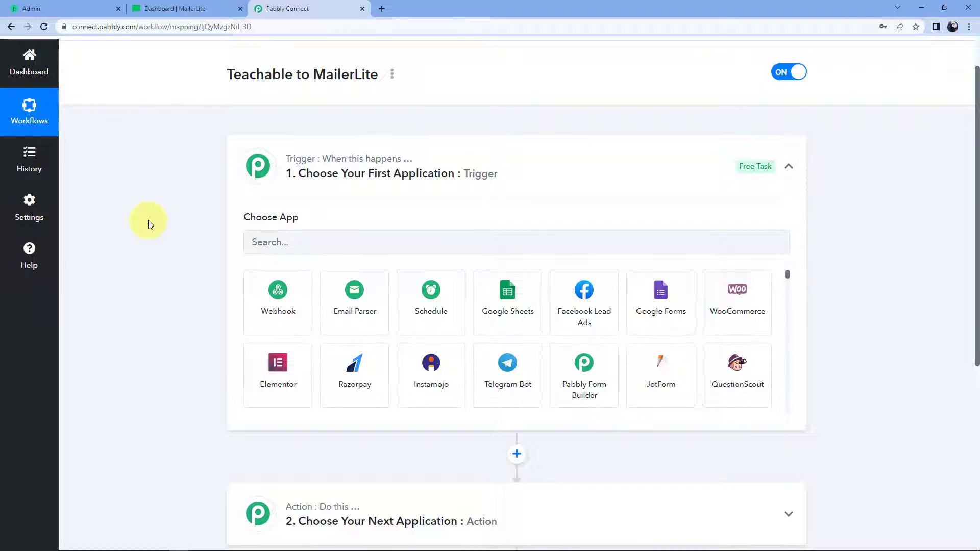
{"action": "scroll", "coordinate": [149, 225], "scroll_direction": "down", "scroll_amount": 1}
Step: Set the trigger app to Teachable with the New Enrollment event
{"action": "left_click", "coordinate": [291, 191]}
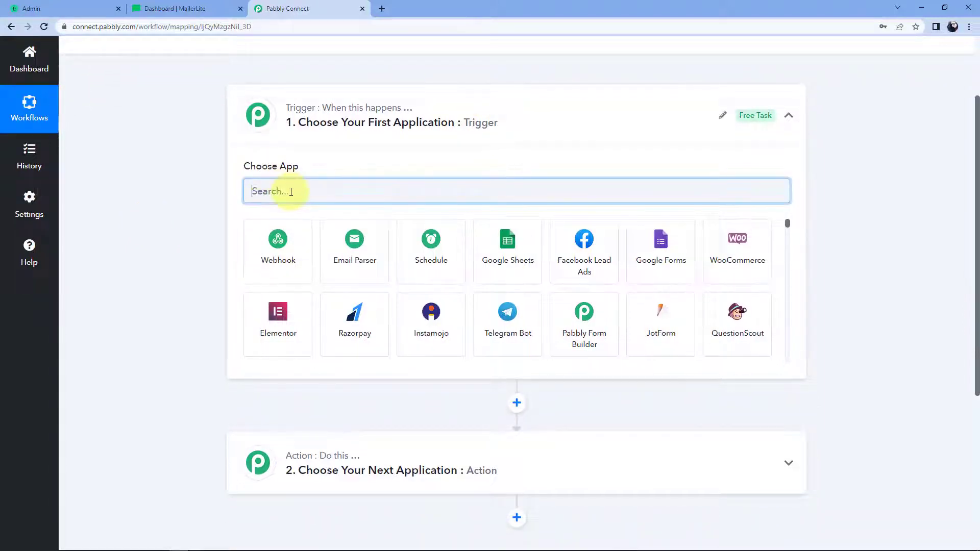
{"action": "type", "text": "Teach"}
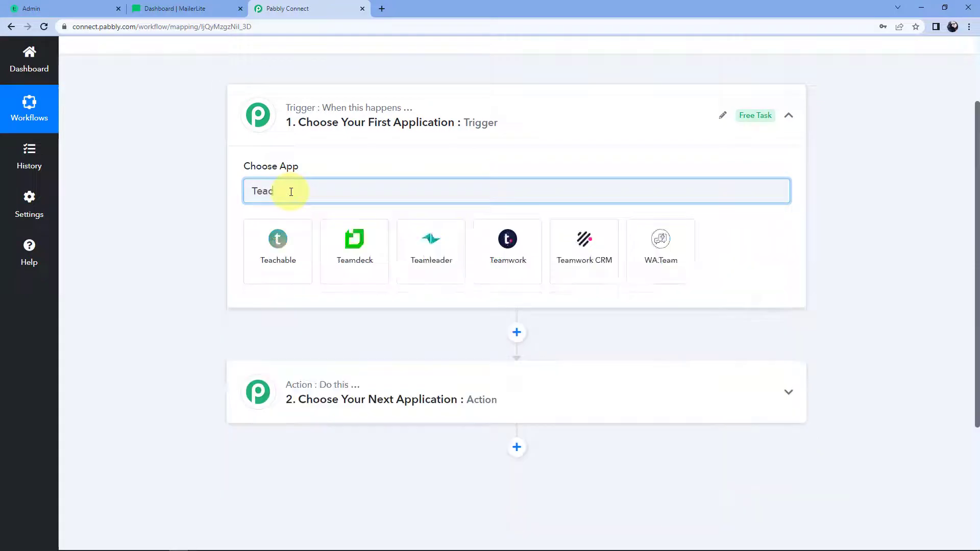
{"action": "left_click", "coordinate": [304, 241]}
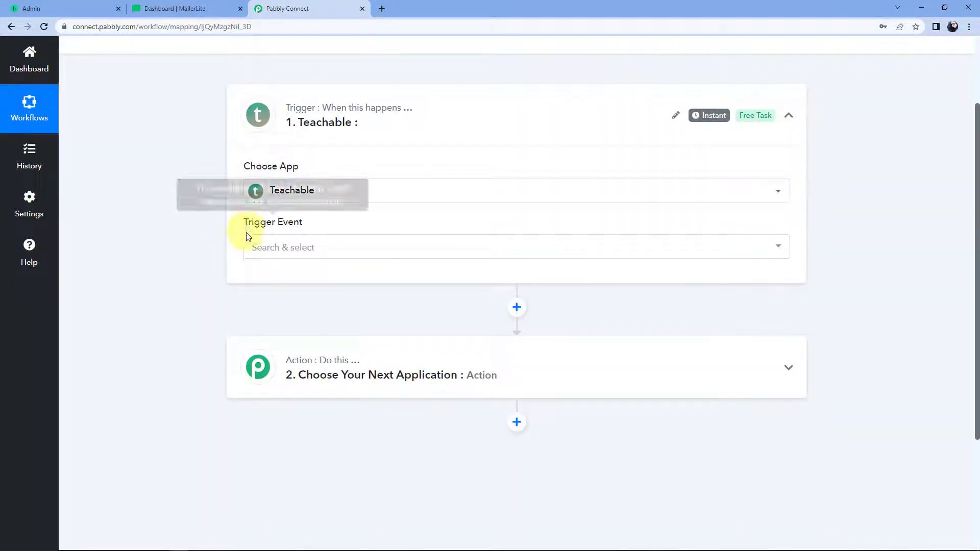
{"action": "left_click", "coordinate": [301, 256]}
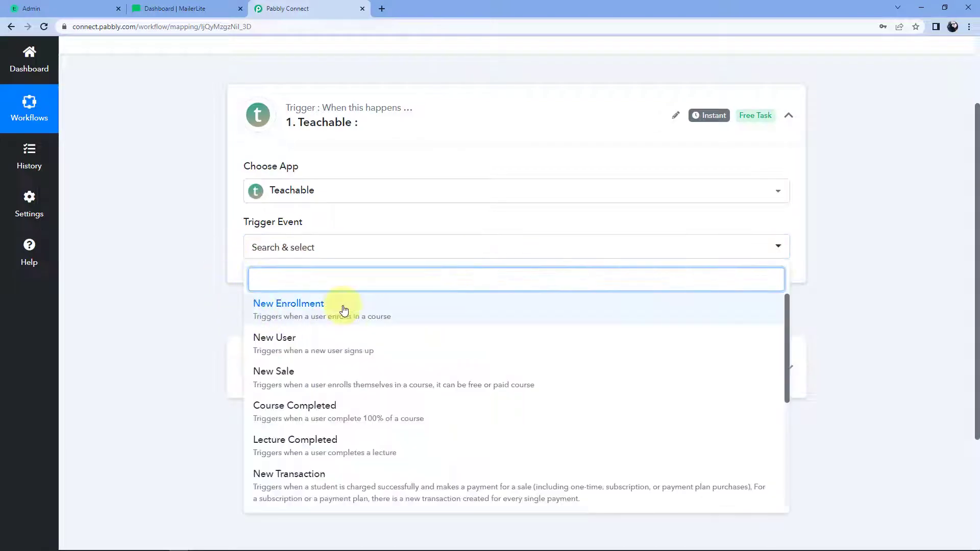
{"action": "left_click", "coordinate": [343, 306]}
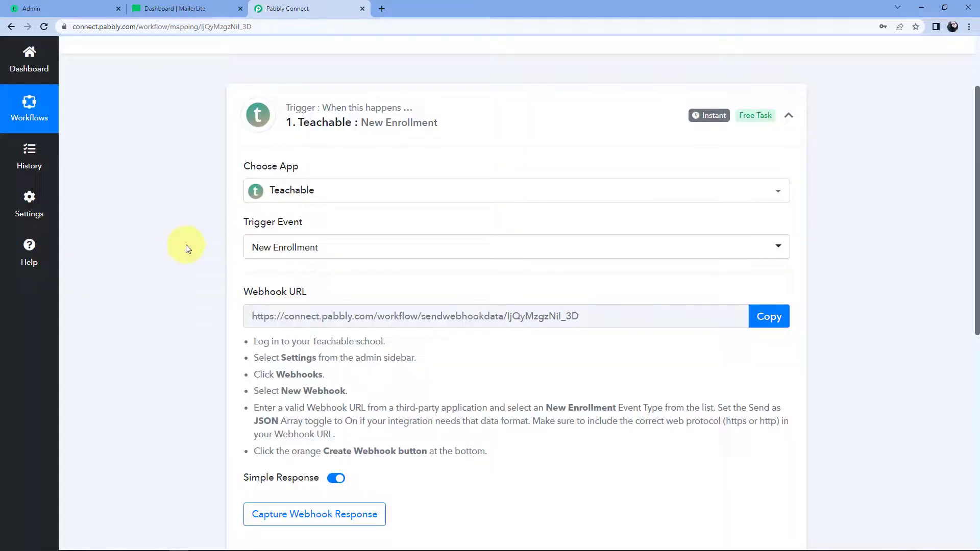
Step: Review the webhook setup instructions and copy the webhook URL to await a response
{"action": "scroll", "coordinate": [186, 247], "scroll_direction": "down", "scroll_amount": 1}
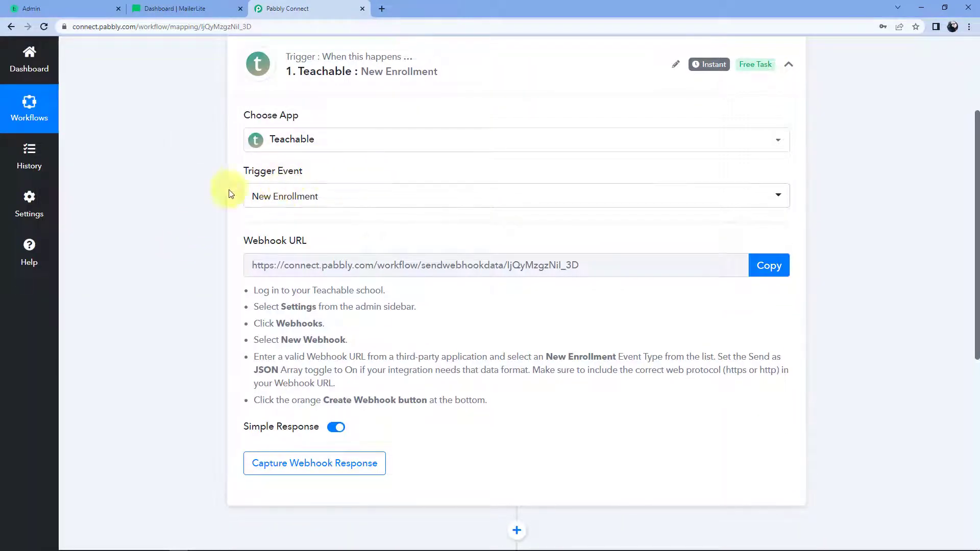
{"action": "mouse_move", "coordinate": [304, 248]}
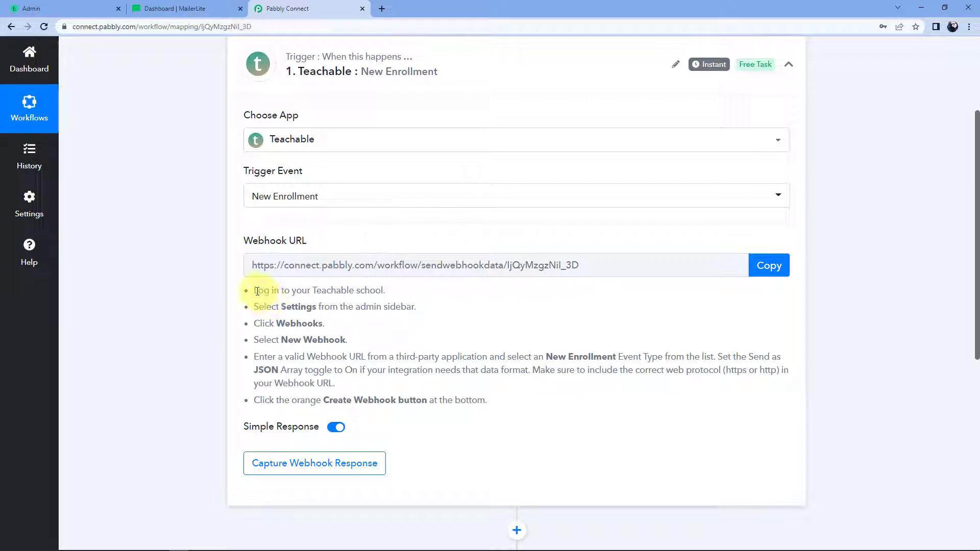
{"action": "left_click_drag", "start_coordinate": [253, 289], "coordinate": [499, 400]}
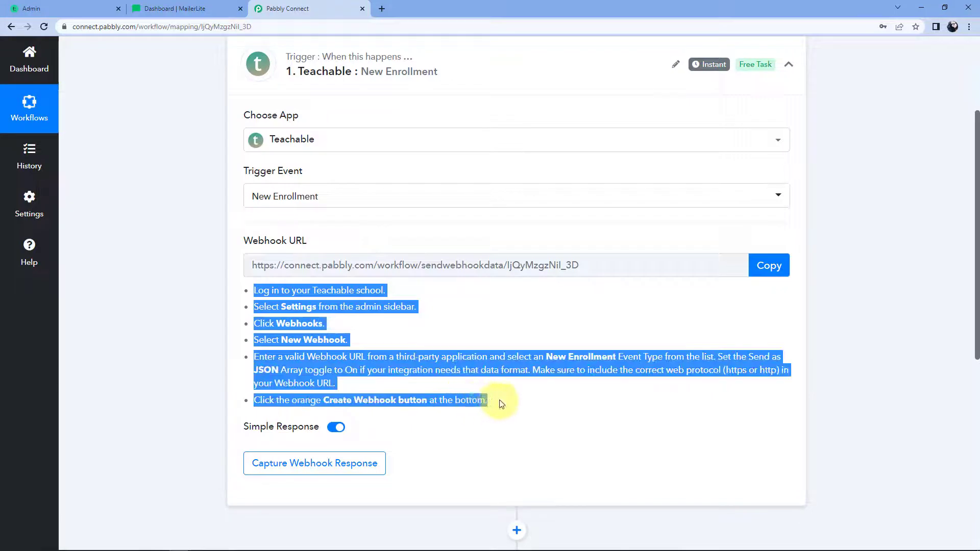
{"action": "left_click", "coordinate": [498, 401]}
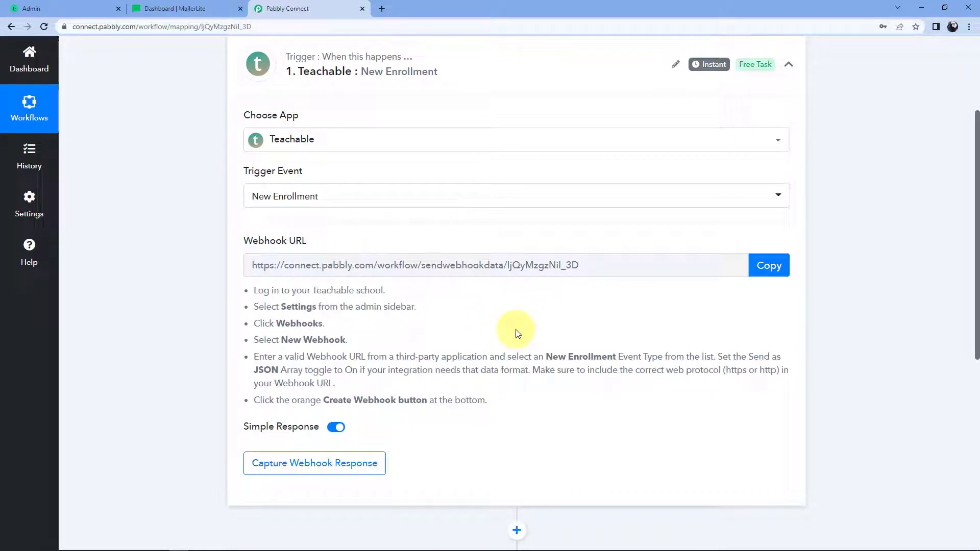
{"action": "left_click", "coordinate": [768, 271]}
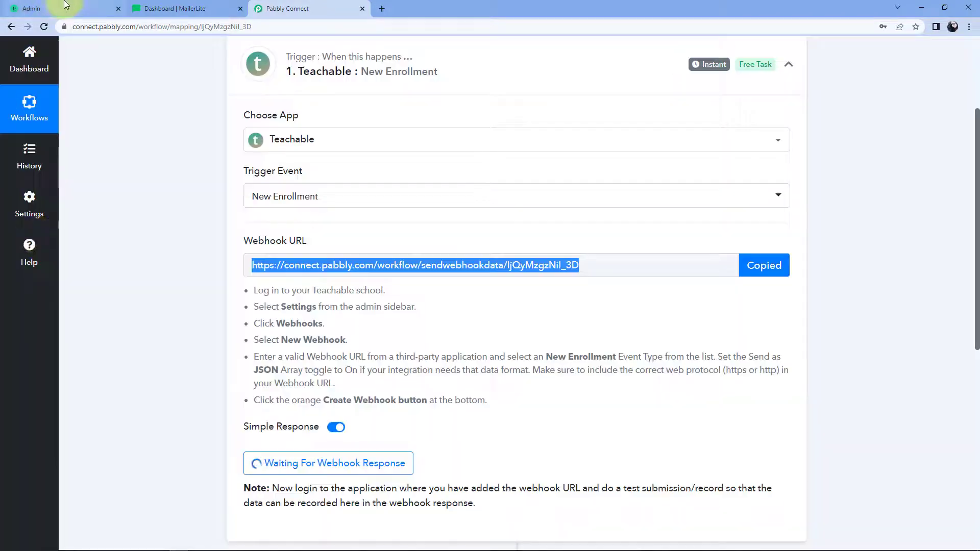
Step: In the Teachable admin, go to Settings > Webhooks and begin adding a webhook
{"action": "left_click", "coordinate": [66, 5]}
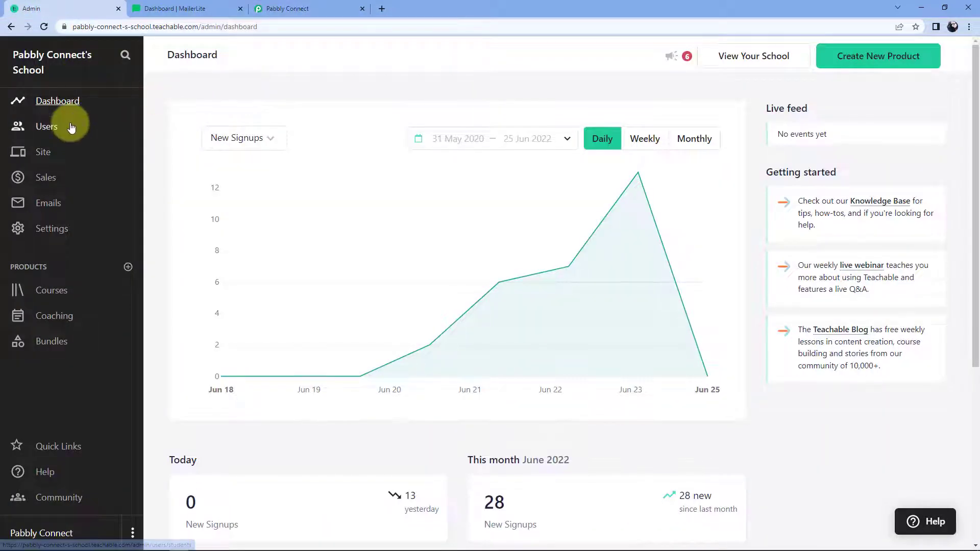
{"action": "left_click", "coordinate": [48, 230]}
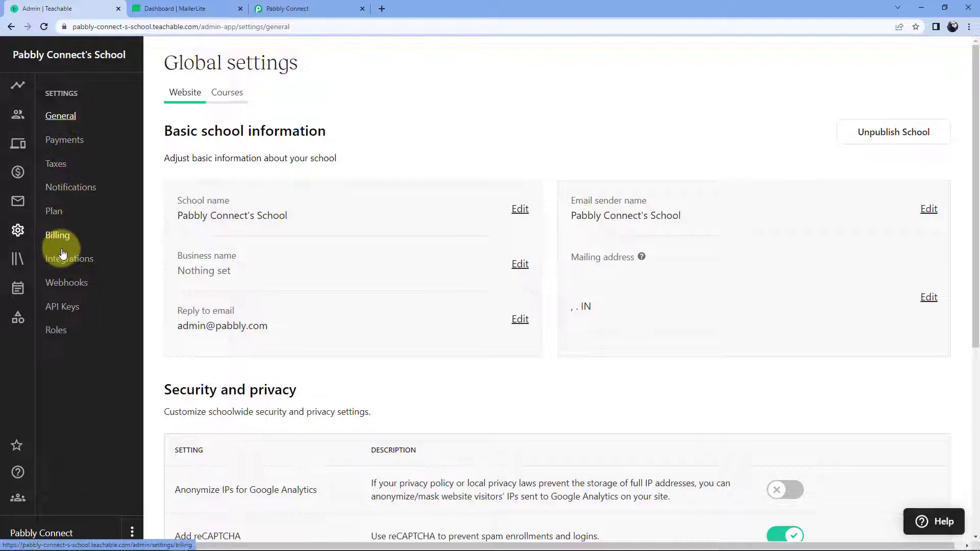
{"action": "left_click", "coordinate": [71, 286]}
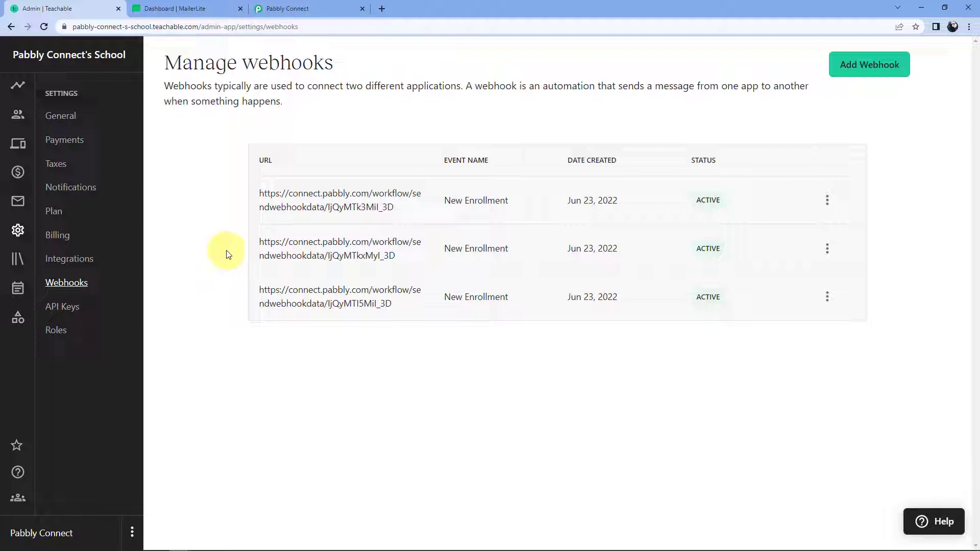
{"action": "left_click", "coordinate": [868, 71]}
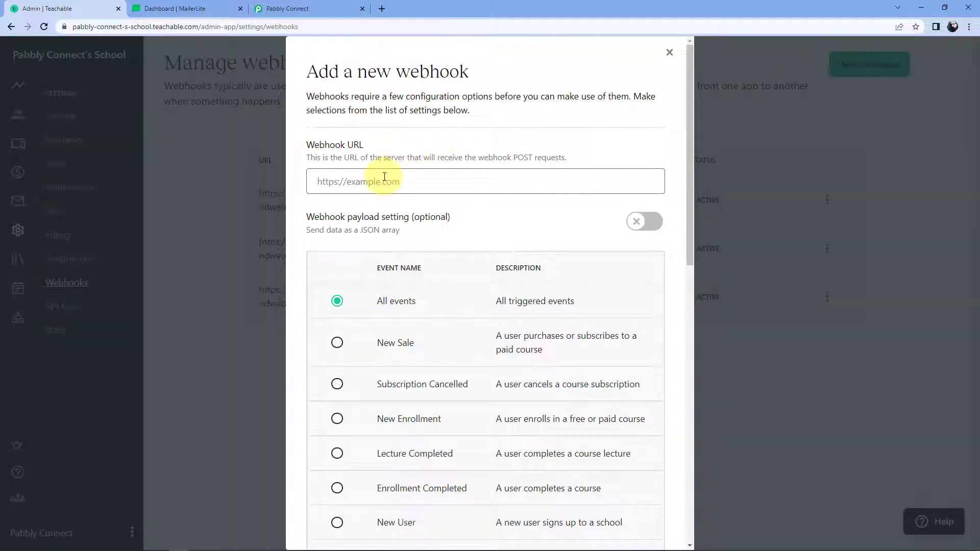
Step: Paste the Pabbly webhook URL, send data as a JSON array, and select New Enrollment
{"action": "left_click", "coordinate": [385, 177]}
{"action": "right_click", "coordinate": [384, 177]}
{"action": "left_click", "coordinate": [430, 258]}
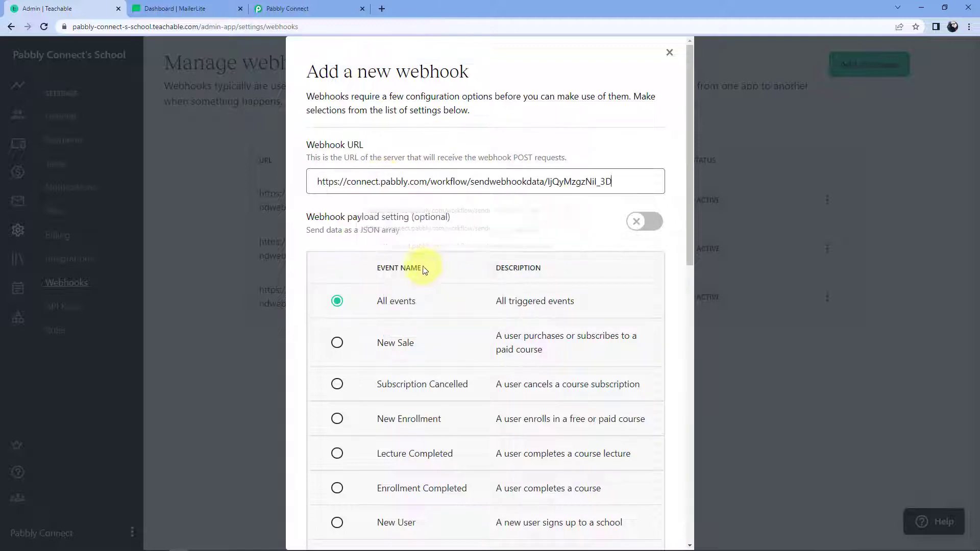
{"action": "left_click", "coordinate": [453, 139]}
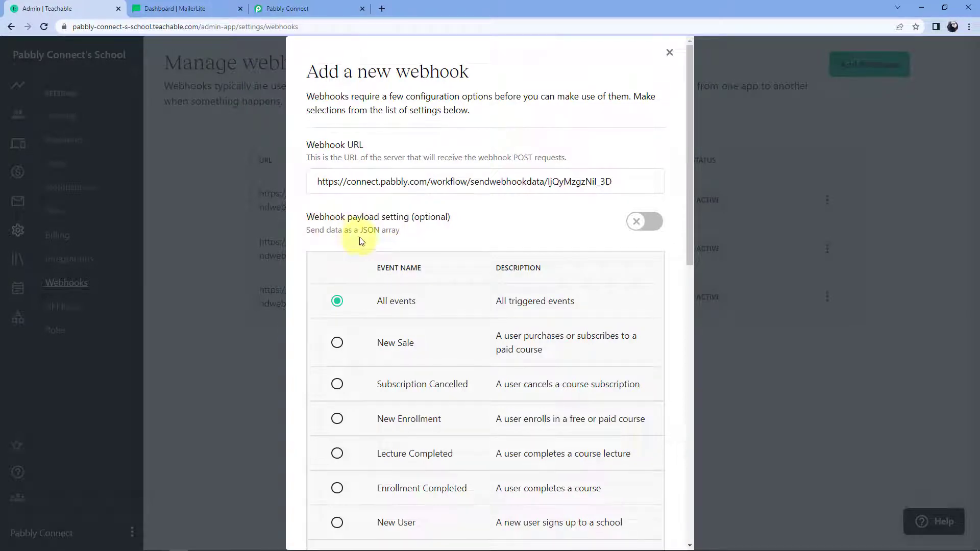
{"action": "left_click", "coordinate": [633, 221]}
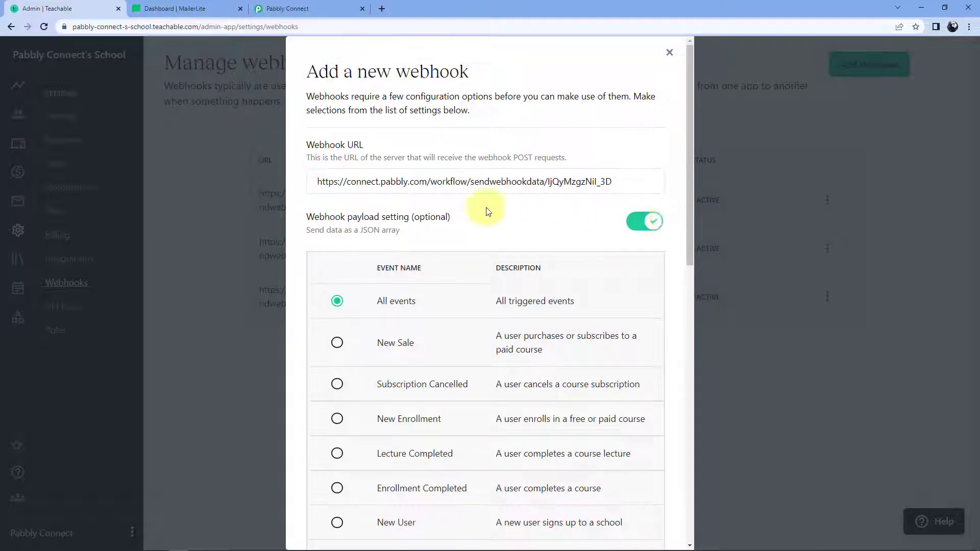
{"action": "scroll", "coordinate": [486, 207], "scroll_direction": "down", "scroll_amount": 1}
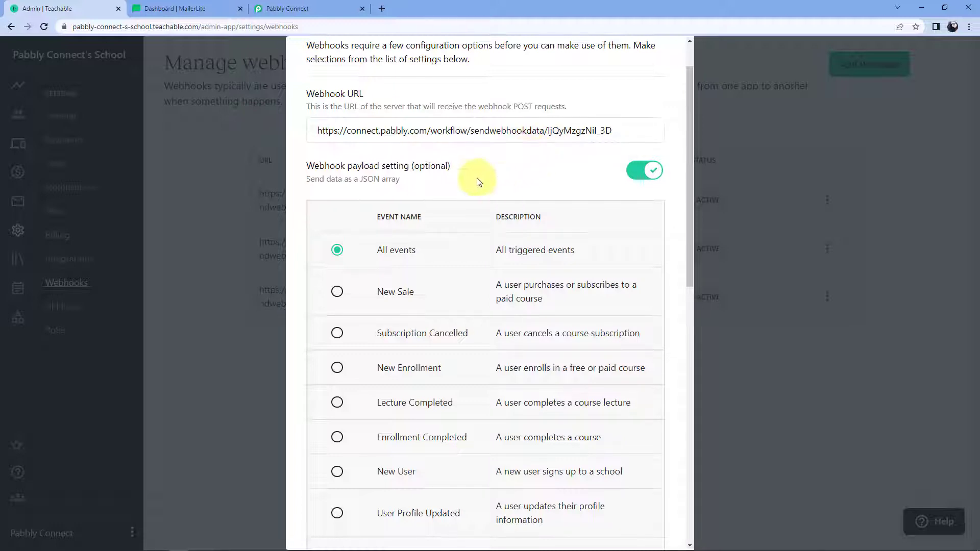
{"action": "left_click", "coordinate": [337, 368]}
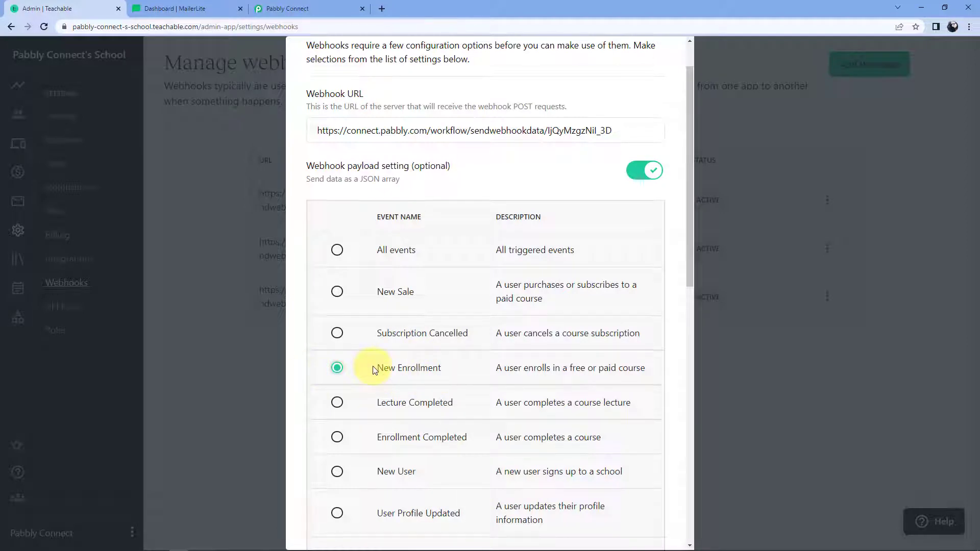
Step: Check the URL against Pabbly Connect, then save the New Enrollment webhook
{"action": "left_click", "coordinate": [286, 8]}
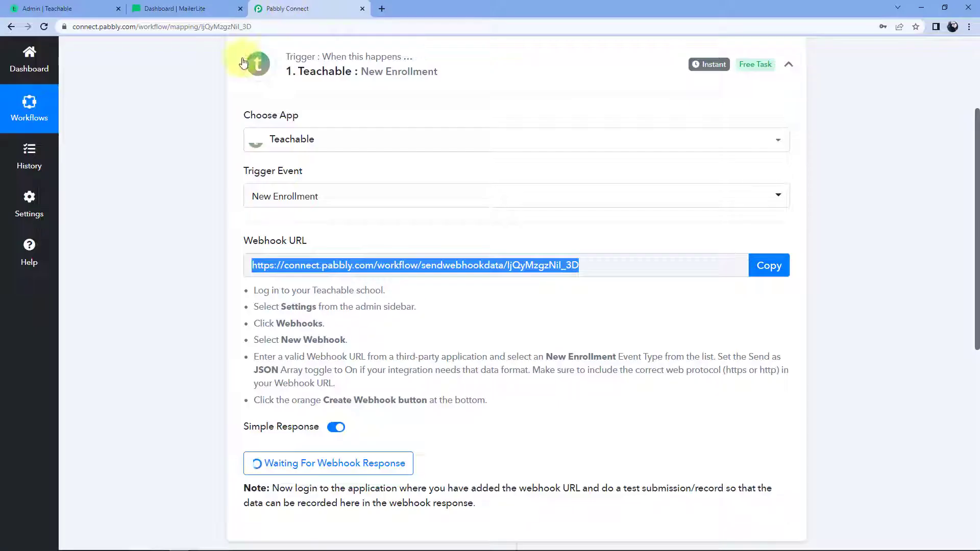
{"action": "left_click", "coordinate": [363, 324]}
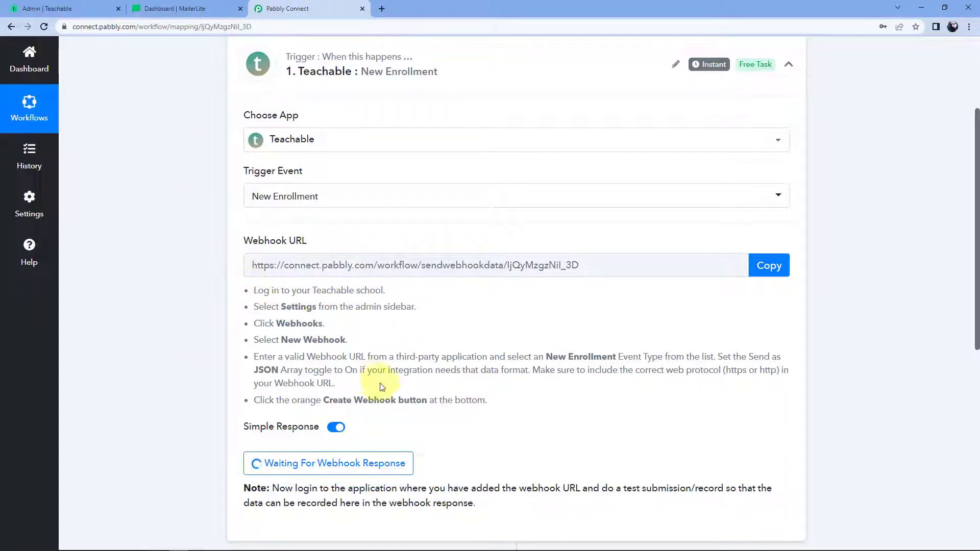
{"action": "left_click", "coordinate": [56, 8]}
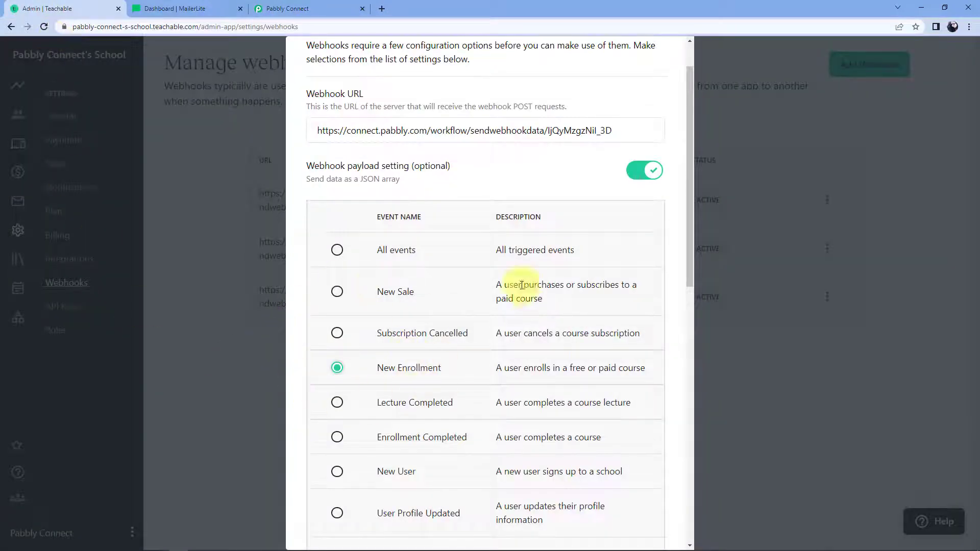
{"action": "scroll", "coordinate": [522, 285], "scroll_direction": "down", "scroll_amount": 10}
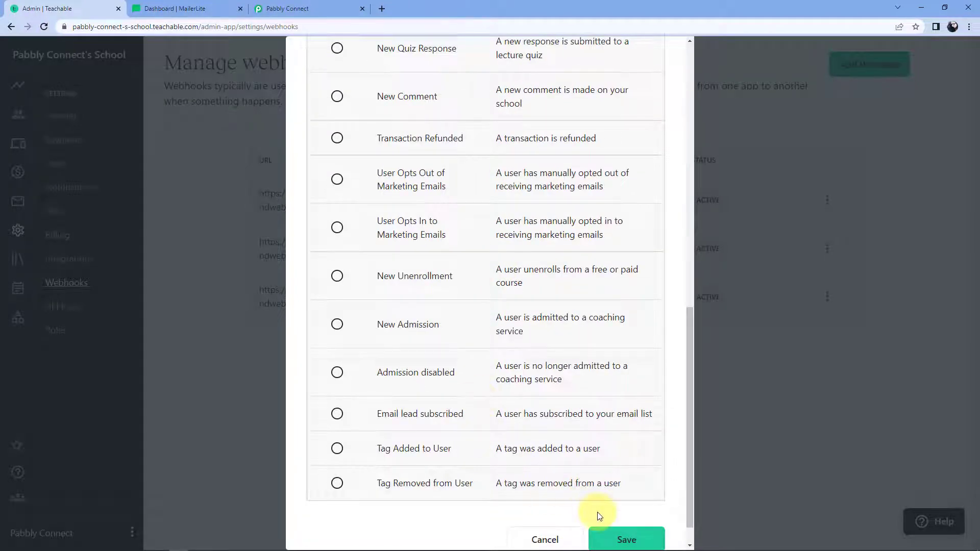
{"action": "scroll", "coordinate": [599, 516], "scroll_direction": "down", "scroll_amount": 1}
{"action": "left_click", "coordinate": [618, 511]}
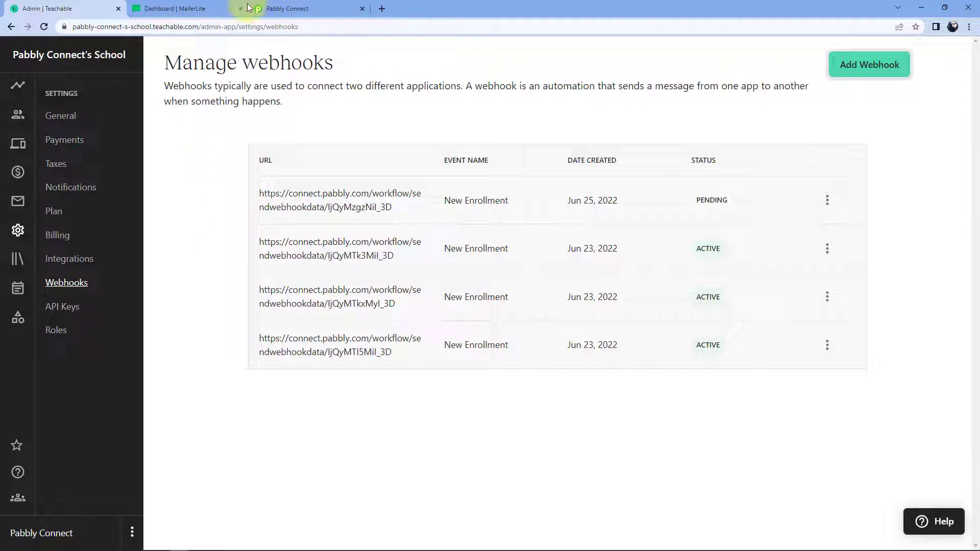
{"action": "left_click", "coordinate": [279, 7]}
Step: Return to the Teachable admin and show the school's Courses list
{"action": "scroll", "coordinate": [163, 305], "scroll_direction": "down", "scroll_amount": 2}
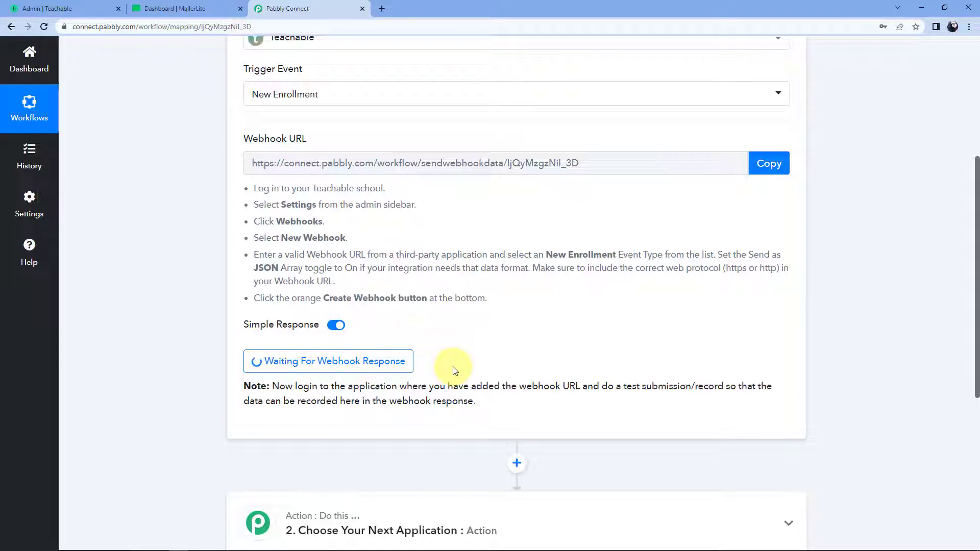
{"action": "left_click", "coordinate": [83, 7]}
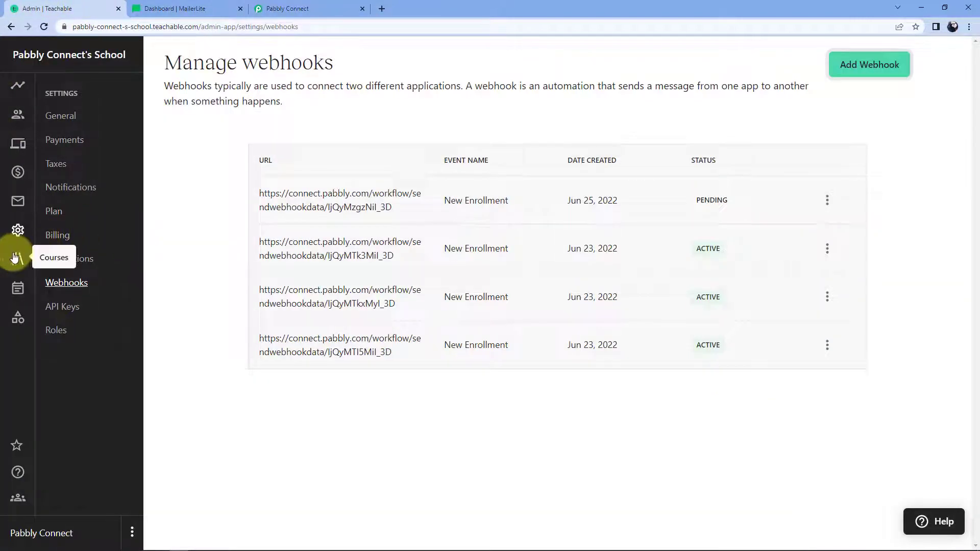
{"action": "left_click", "coordinate": [16, 259]}
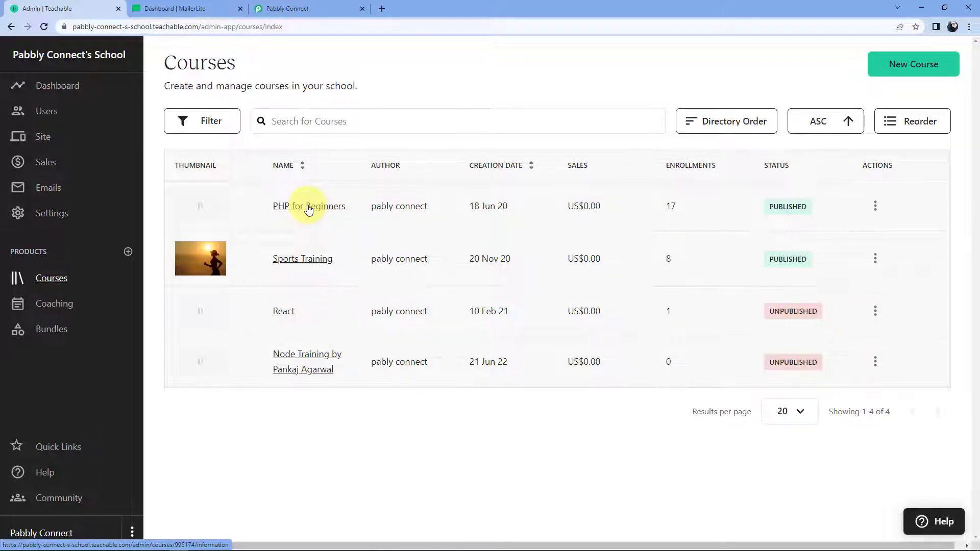
Step: Open the PHP for Beginners student list and bring up the Add Students form
{"action": "left_click", "coordinate": [327, 206]}
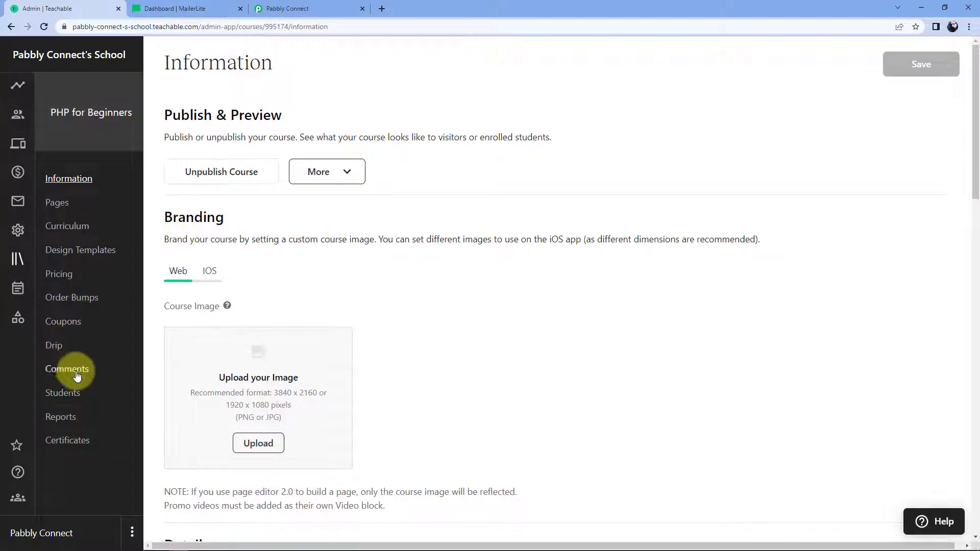
{"action": "left_click", "coordinate": [69, 397]}
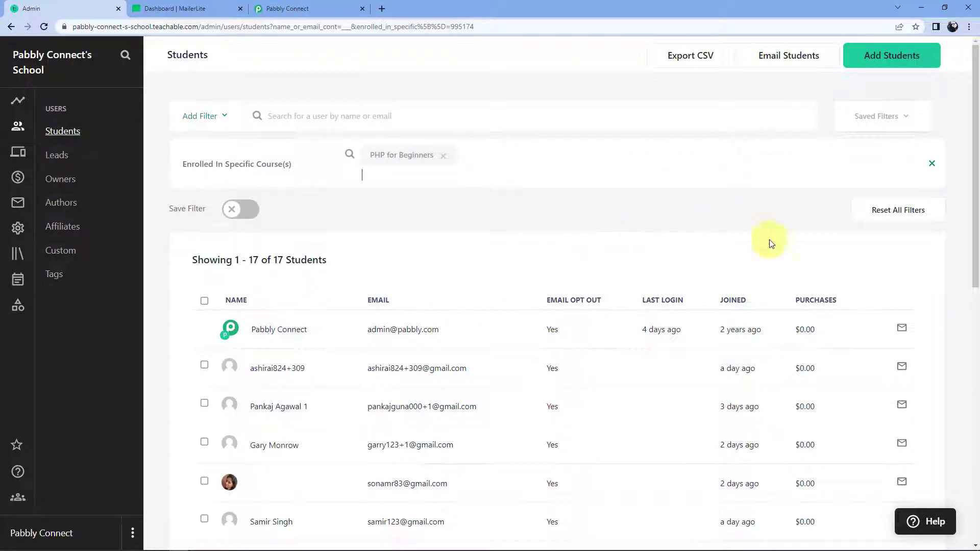
{"action": "left_click", "coordinate": [891, 62]}
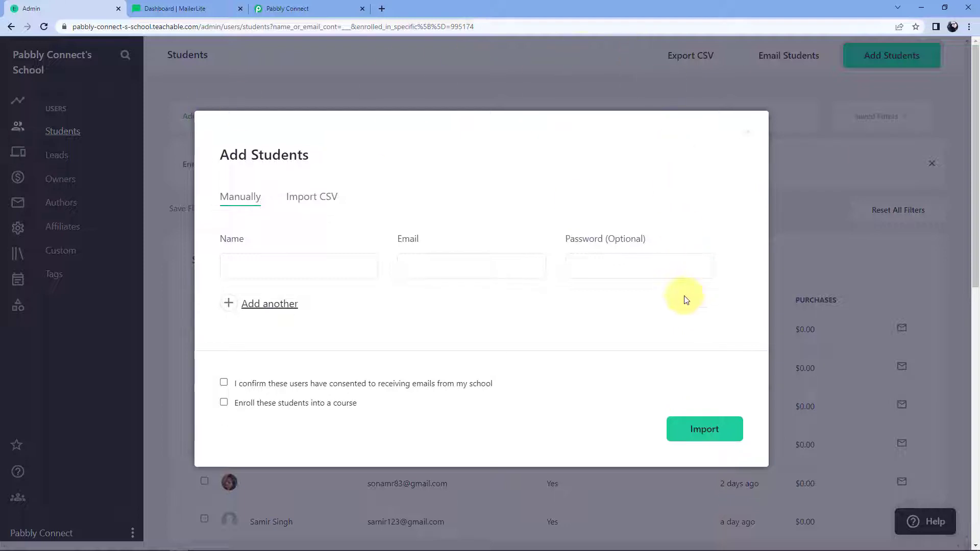
Step: Enter the test student's full name and email address
{"action": "left_click", "coordinate": [272, 262]}
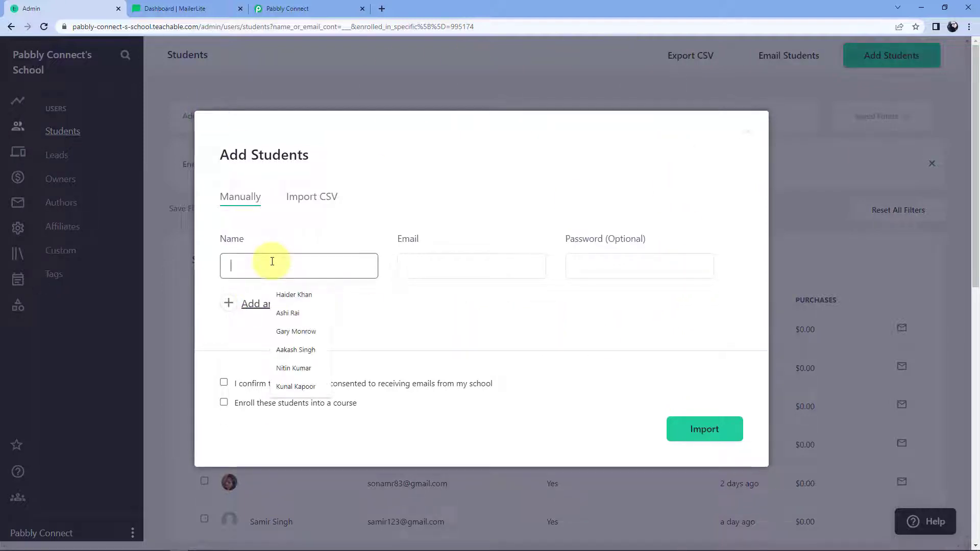
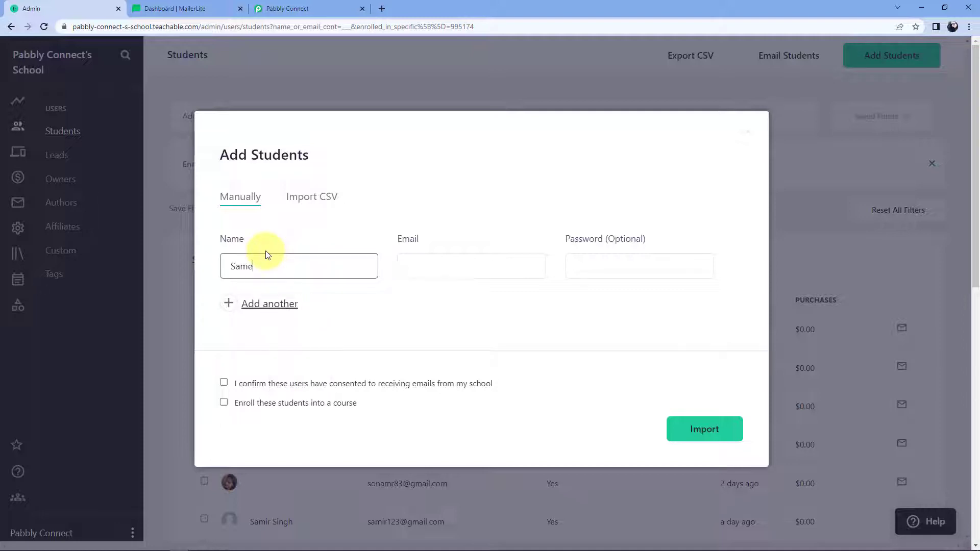
{"action": "key", "text": "Tab"}
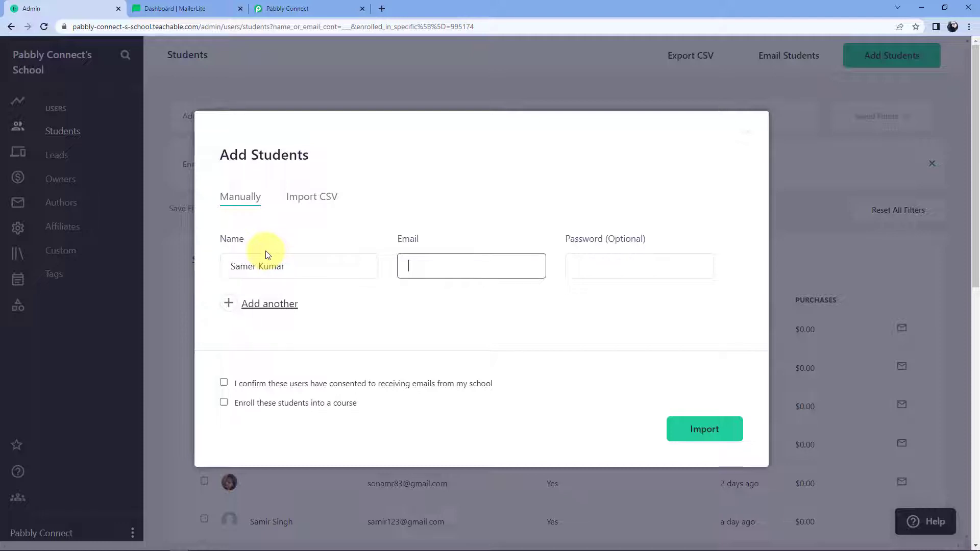
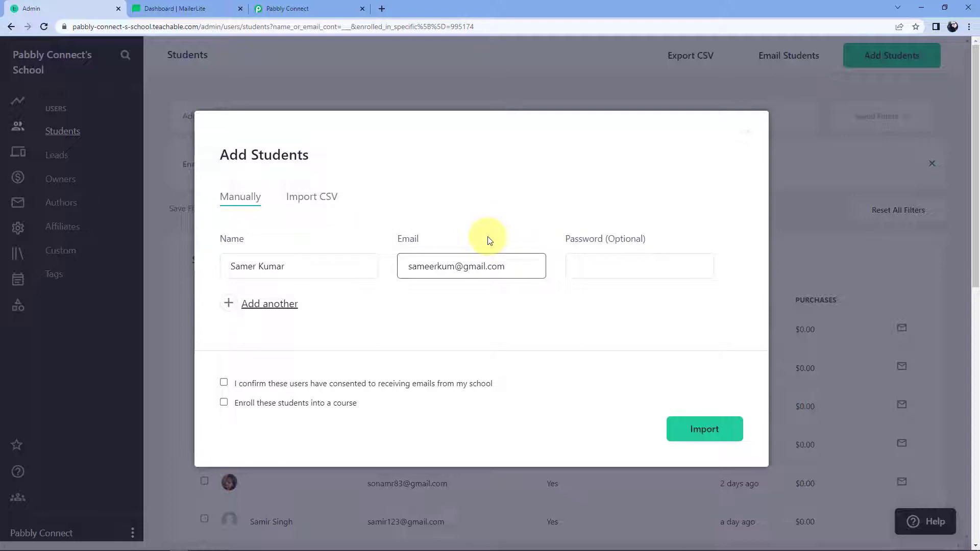
{"action": "left_click", "coordinate": [354, 313]}
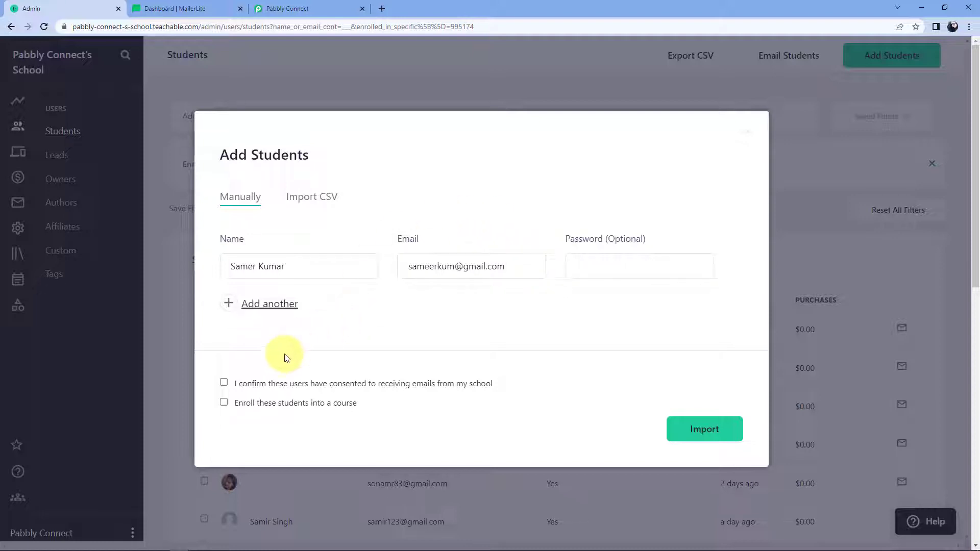
Step: Tick email consent, enroll the student in PHP for Beginners, and import them
{"action": "left_click", "coordinate": [225, 382]}
{"action": "left_click", "coordinate": [227, 402]}
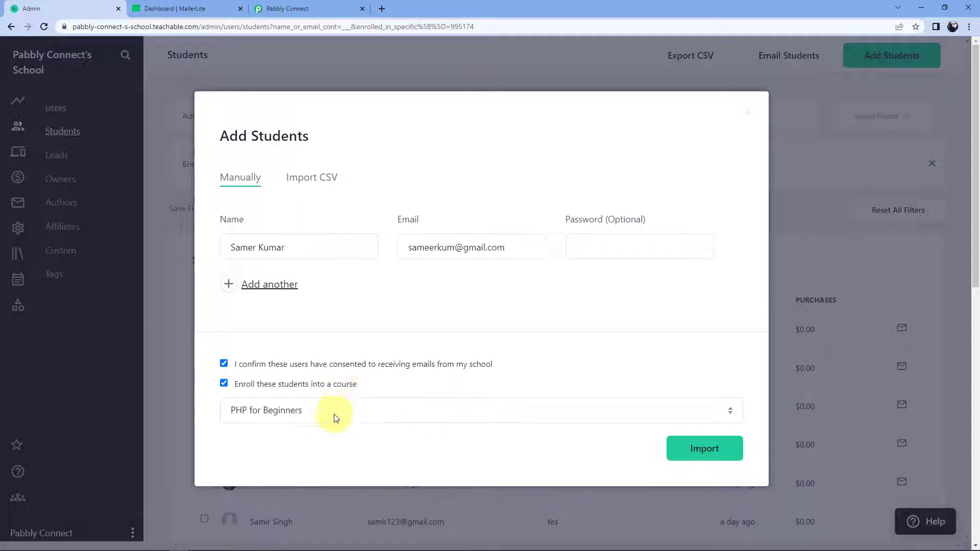
{"action": "left_click", "coordinate": [366, 408]}
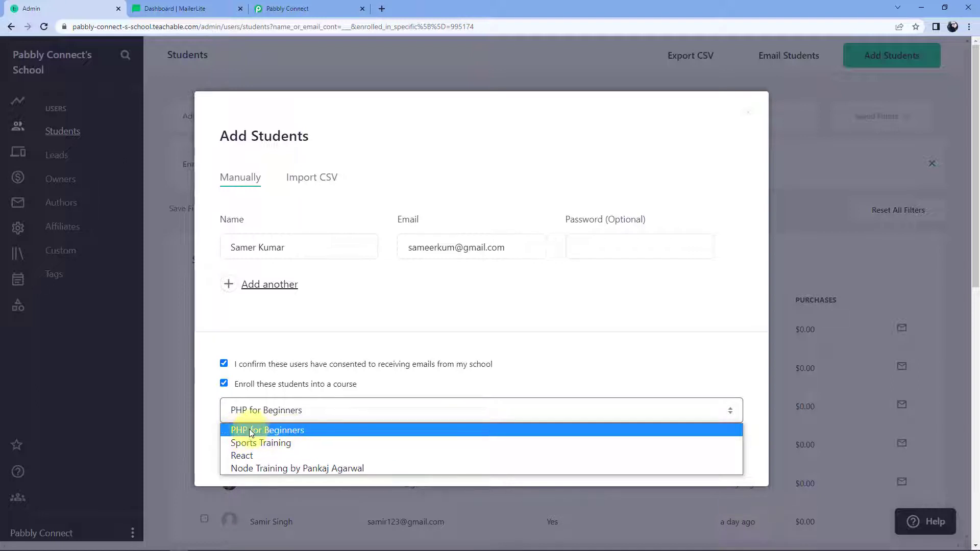
{"action": "left_click", "coordinate": [295, 430]}
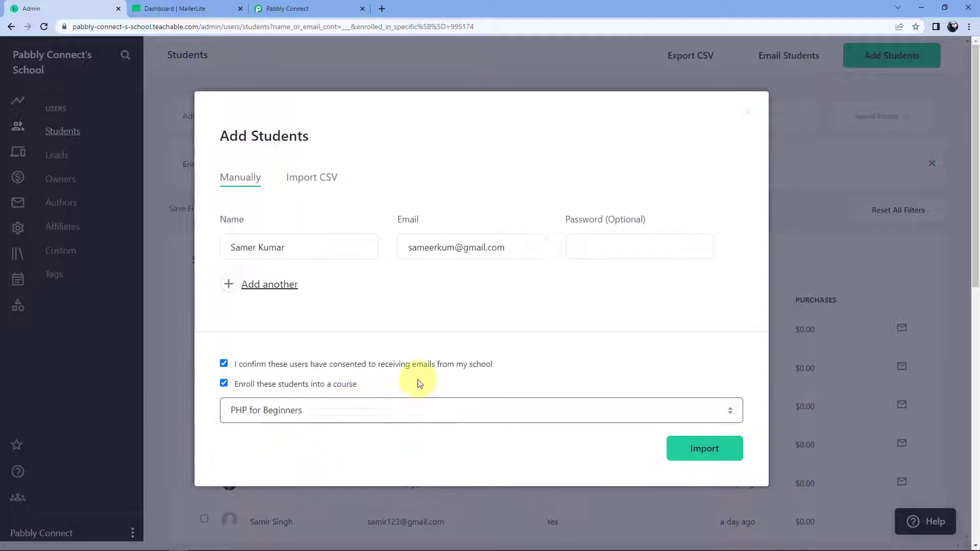
{"action": "left_click", "coordinate": [716, 455]}
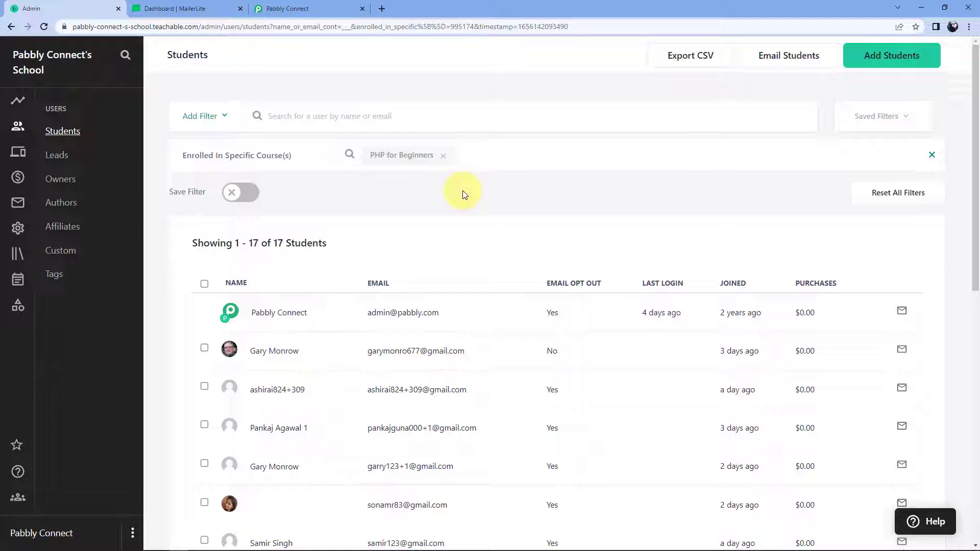
{"action": "left_click", "coordinate": [326, 8]}
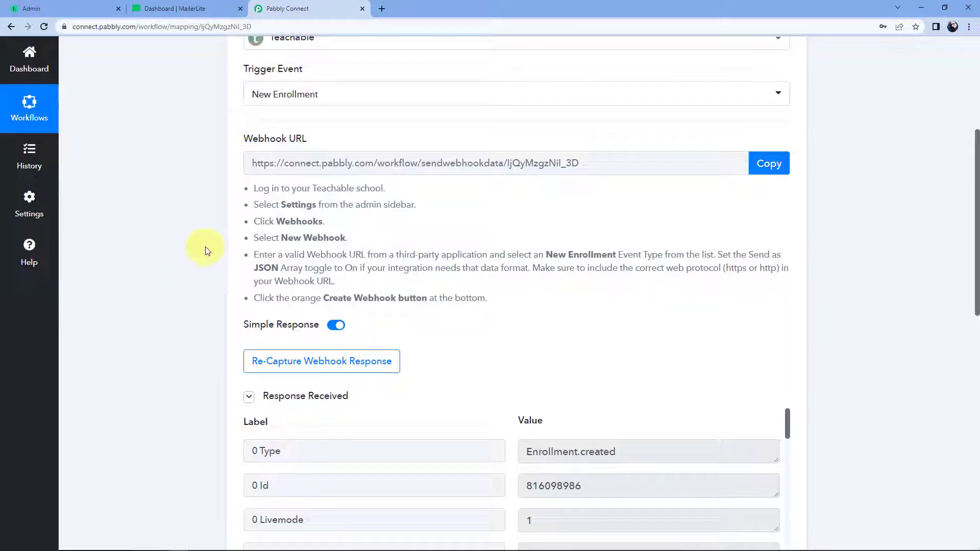
{"action": "scroll", "coordinate": [204, 254], "scroll_direction": "down", "scroll_amount": 3}
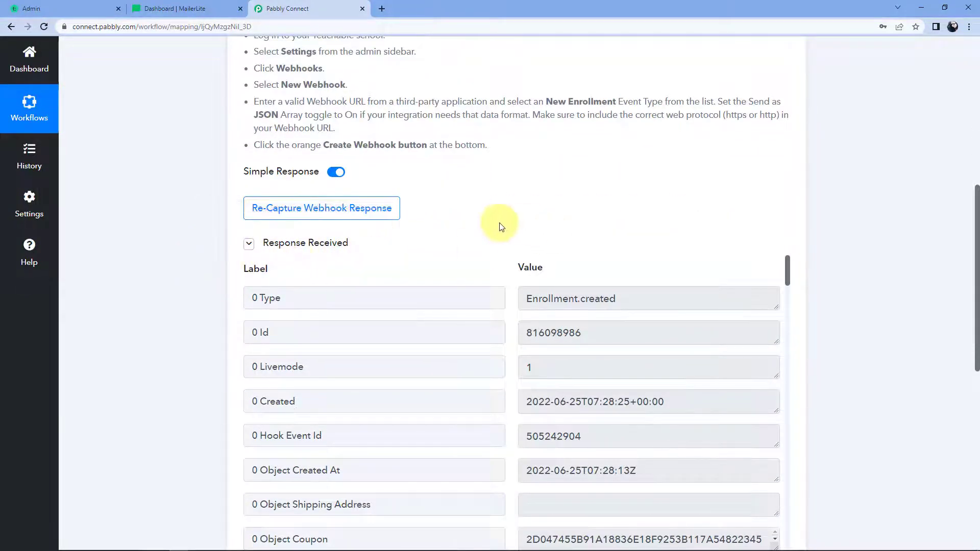
{"action": "scroll", "coordinate": [499, 232], "scroll_direction": "down", "scroll_amount": 3}
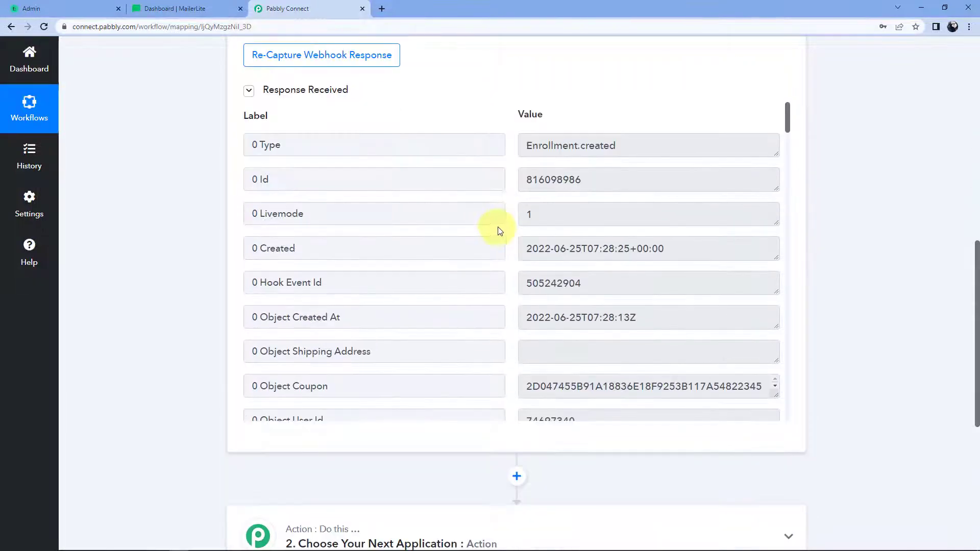
{"action": "scroll", "coordinate": [516, 201], "scroll_direction": "down", "scroll_amount": 10}
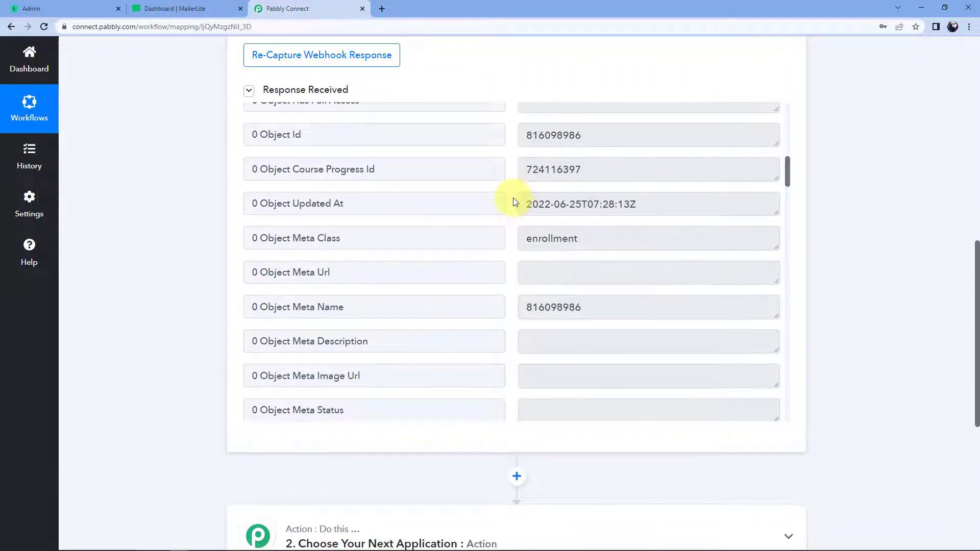
{"action": "scroll", "coordinate": [515, 202], "scroll_direction": "down", "scroll_amount": 7}
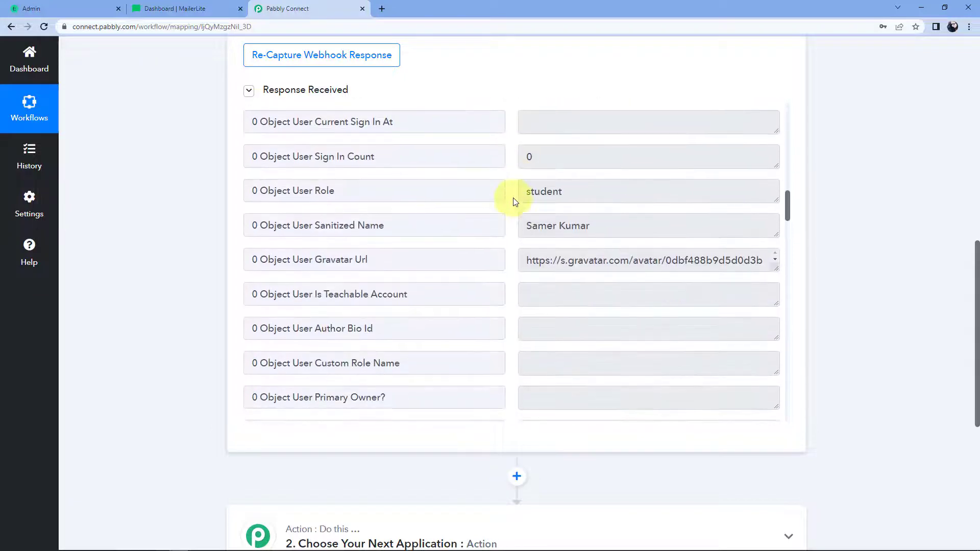
{"action": "left_click", "coordinate": [539, 224]}
{"action": "left_click_drag", "start_coordinate": [595, 224], "coordinate": [507, 233]}
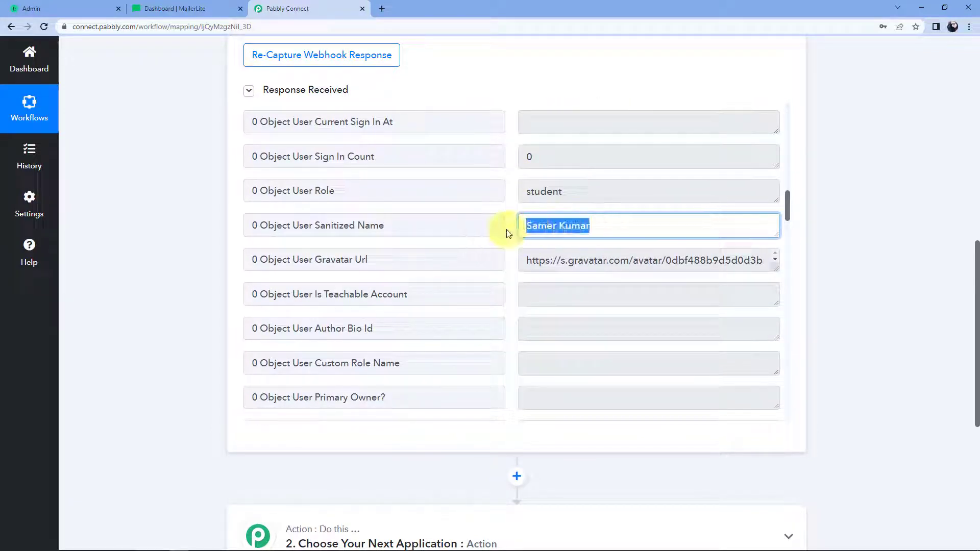
{"action": "left_click", "coordinate": [507, 217]}
{"action": "scroll", "coordinate": [508, 218], "scroll_direction": "down", "scroll_amount": 3}
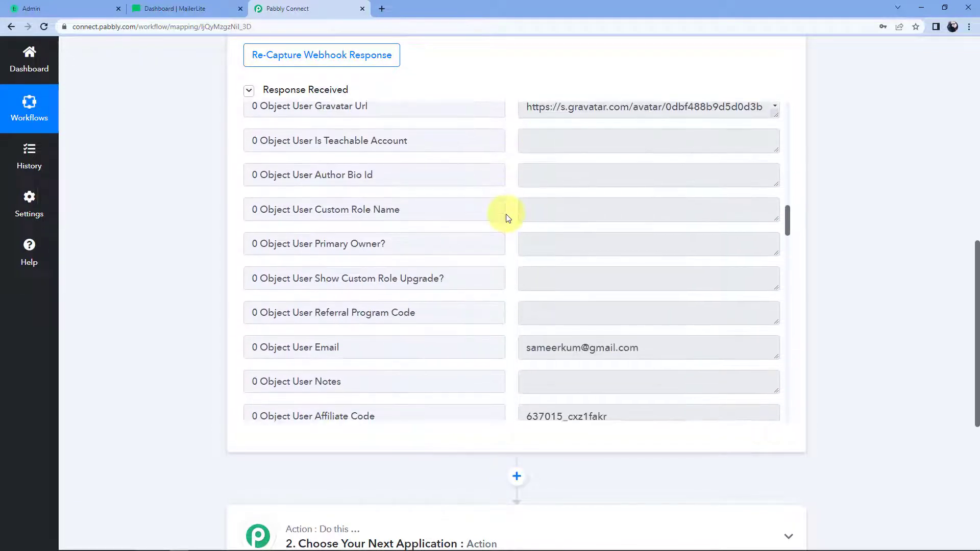
{"action": "scroll", "coordinate": [508, 218], "scroll_direction": "down", "scroll_amount": 1}
{"action": "left_click", "coordinate": [521, 293]}
{"action": "left_click_drag", "start_coordinate": [525, 295], "coordinate": [655, 304]}
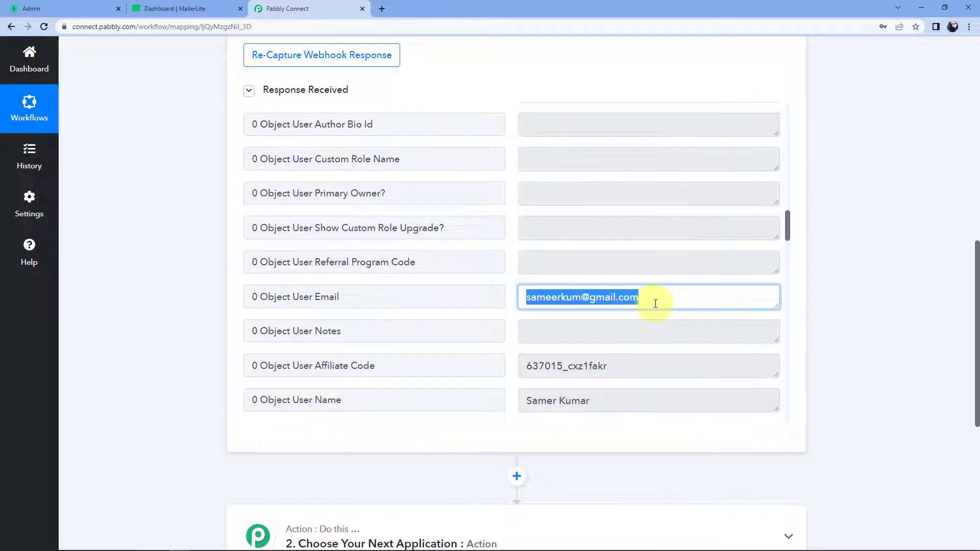
{"action": "left_click", "coordinate": [521, 290]}
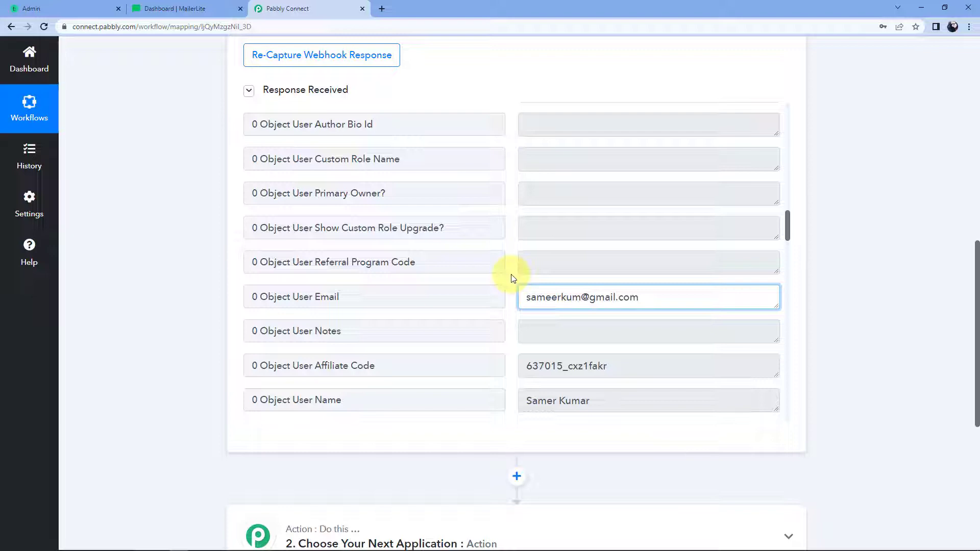
{"action": "left_click", "coordinate": [513, 278]}
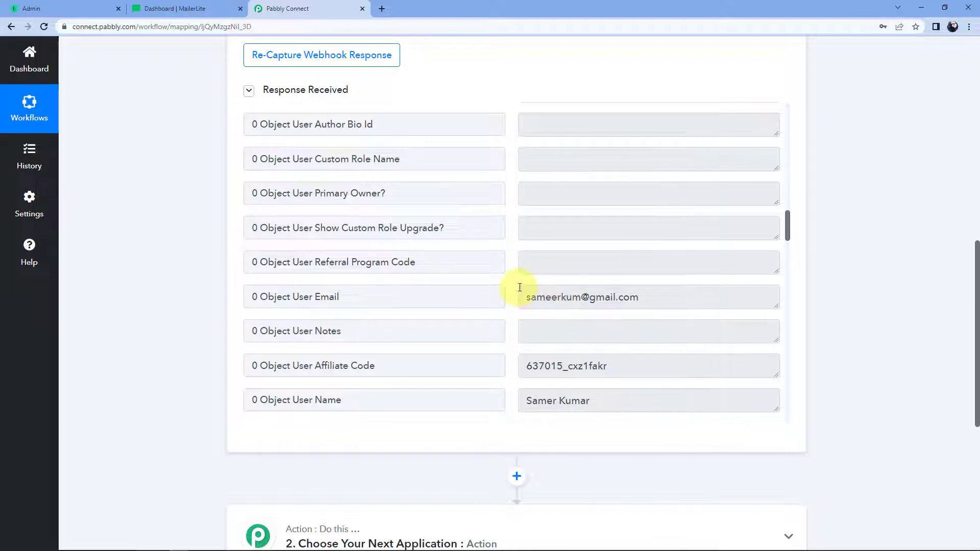
{"action": "scroll", "coordinate": [520, 287], "scroll_direction": "down", "scroll_amount": 1}
{"action": "left_click", "coordinate": [627, 246]}
{"action": "key", "text": "ctrl+a"}
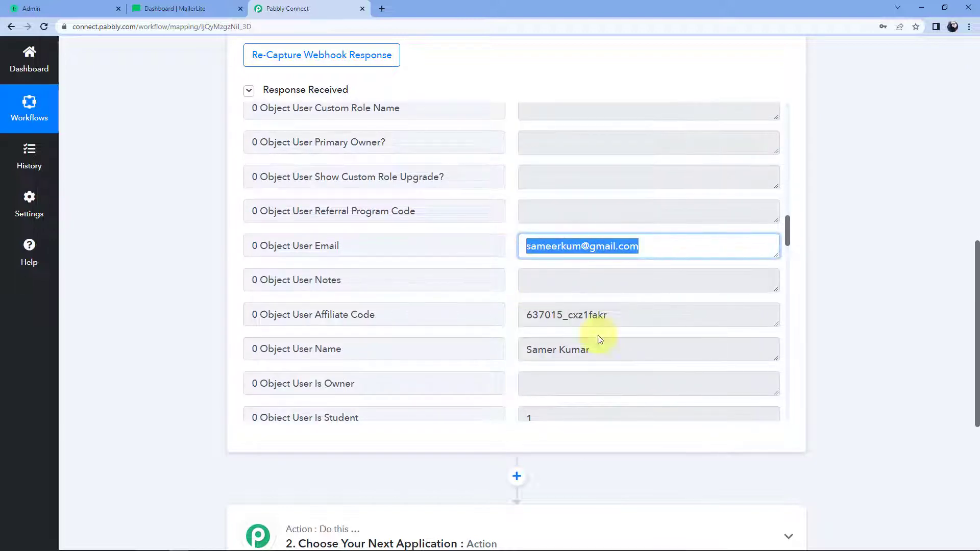
{"action": "left_click", "coordinate": [574, 349]}
{"action": "key", "text": "ctrl+a"}
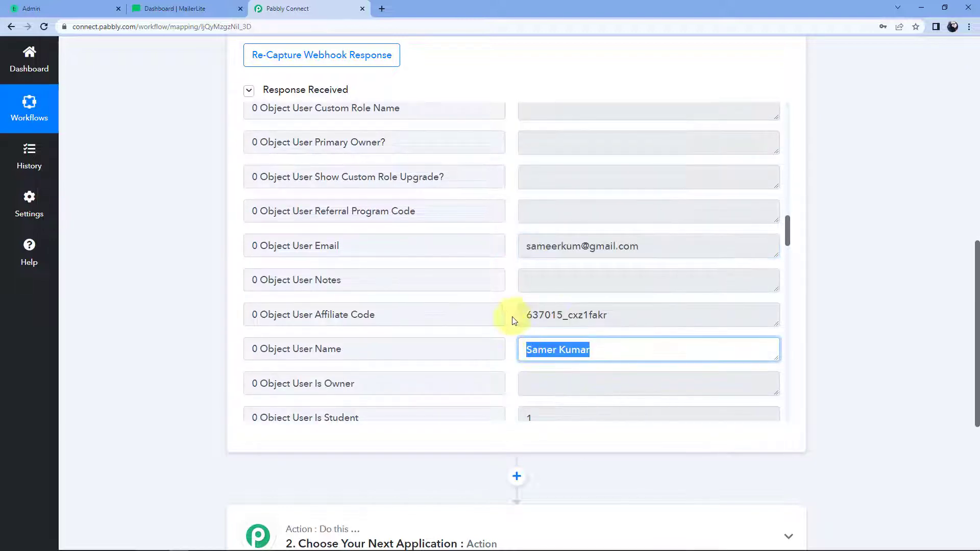
{"action": "left_click", "coordinate": [511, 281]}
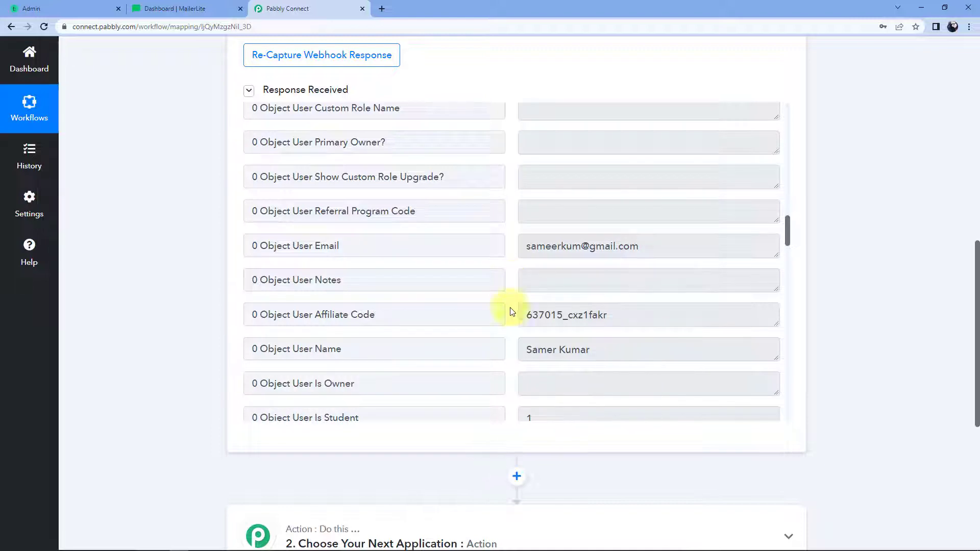
{"action": "scroll", "coordinate": [861, 239], "scroll_direction": "down", "scroll_amount": 4}
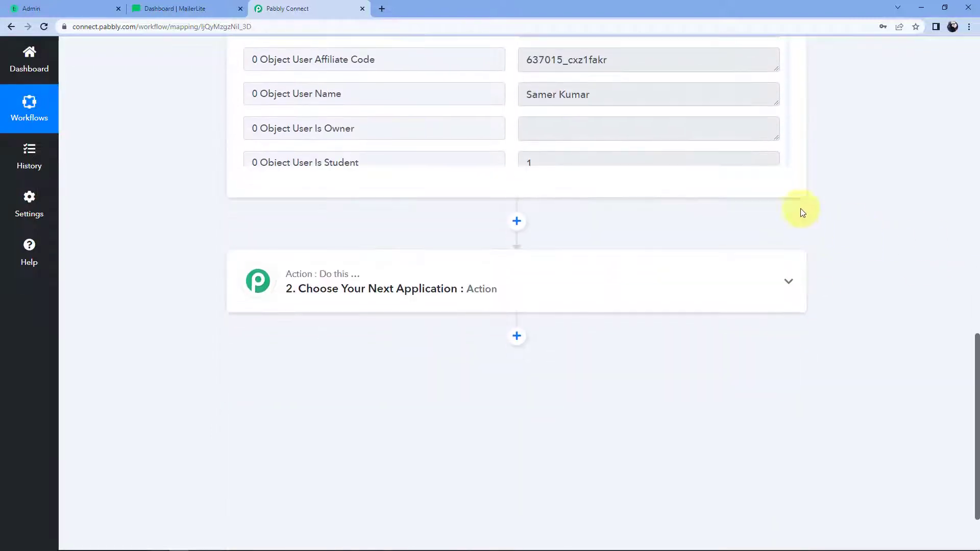
Step: Choose MailerLite as the action step's app
{"action": "left_click", "coordinate": [461, 278]}
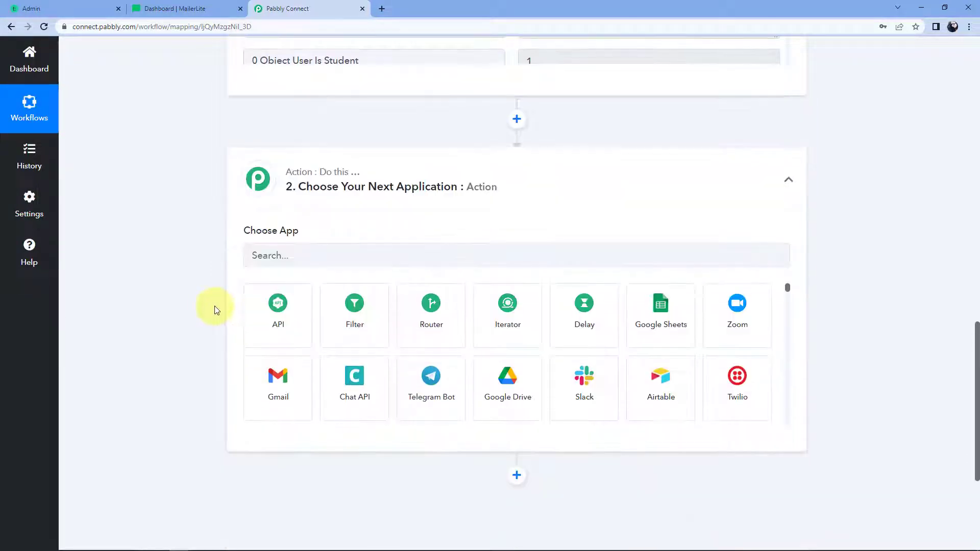
{"action": "left_click", "coordinate": [284, 258]}
{"action": "type", "text": "M"}
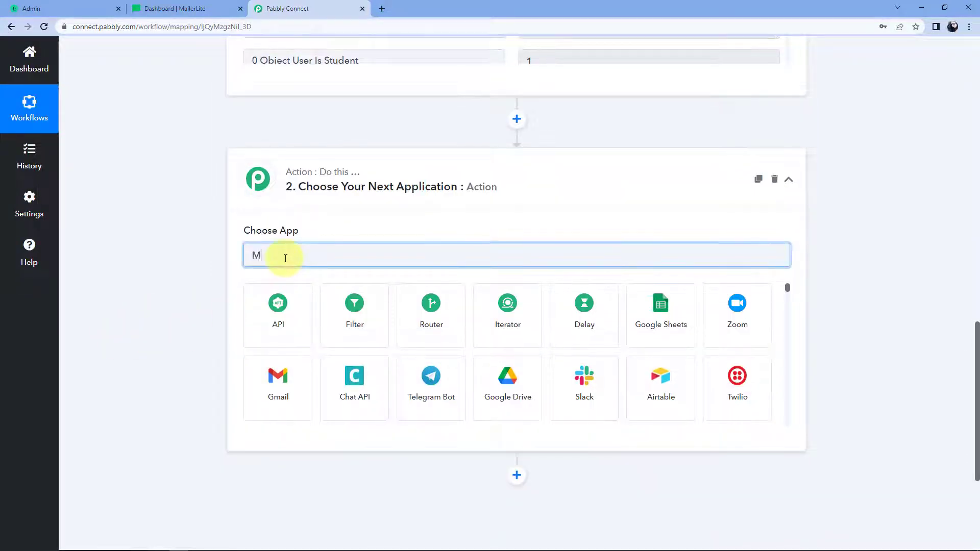
{"action": "type", "text": "ailerL"}
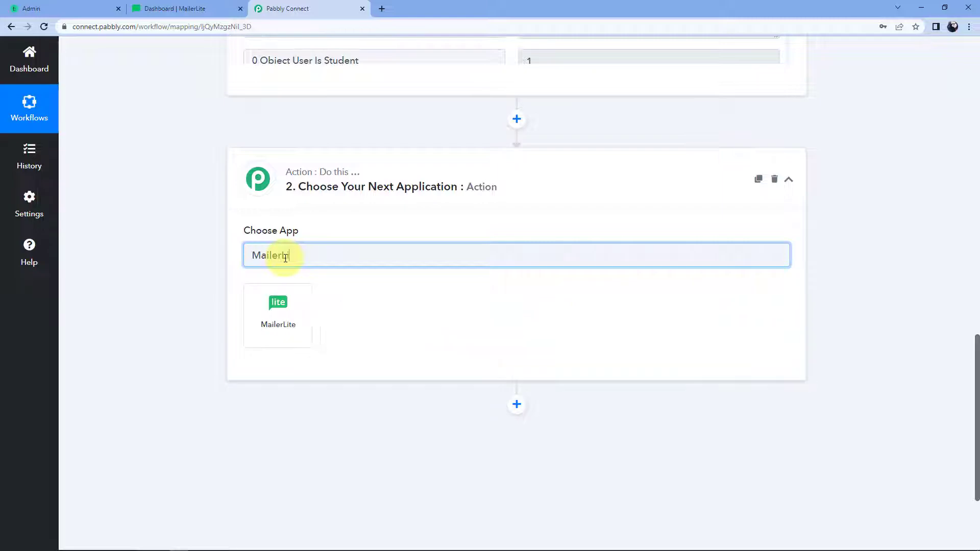
{"action": "type", "text": "i"}
{"action": "left_click", "coordinate": [278, 315]}
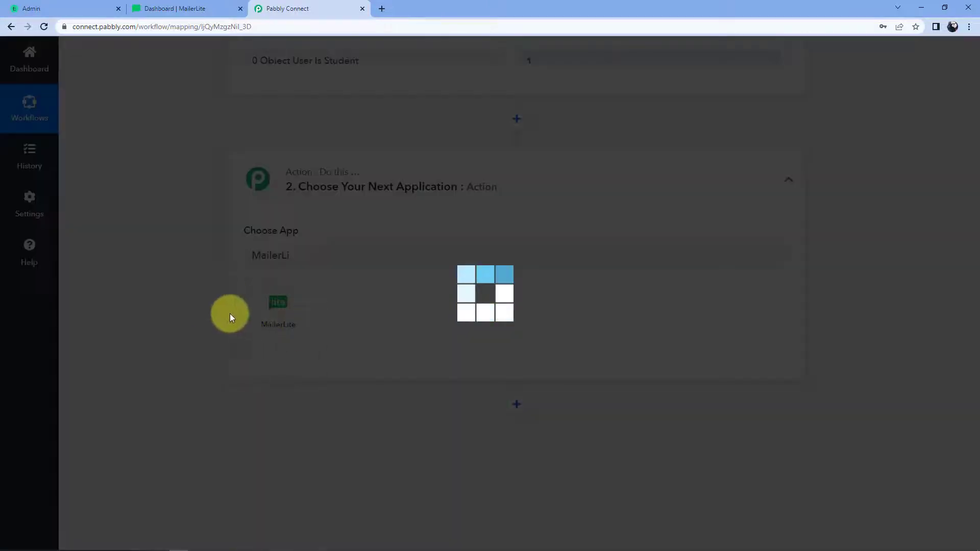
Step: Set the MailerLite action event to Add or Update Single Subscriber
{"action": "scroll", "coordinate": [320, 280], "scroll_direction": "down", "scroll_amount": 1}
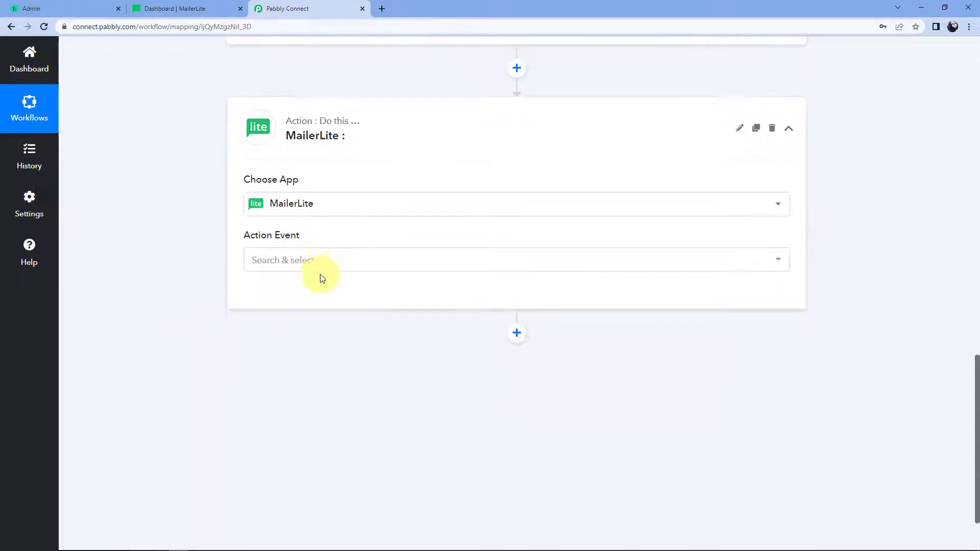
{"action": "left_click", "coordinate": [337, 262]}
{"action": "scroll", "coordinate": [202, 279], "scroll_direction": "down", "scroll_amount": 2}
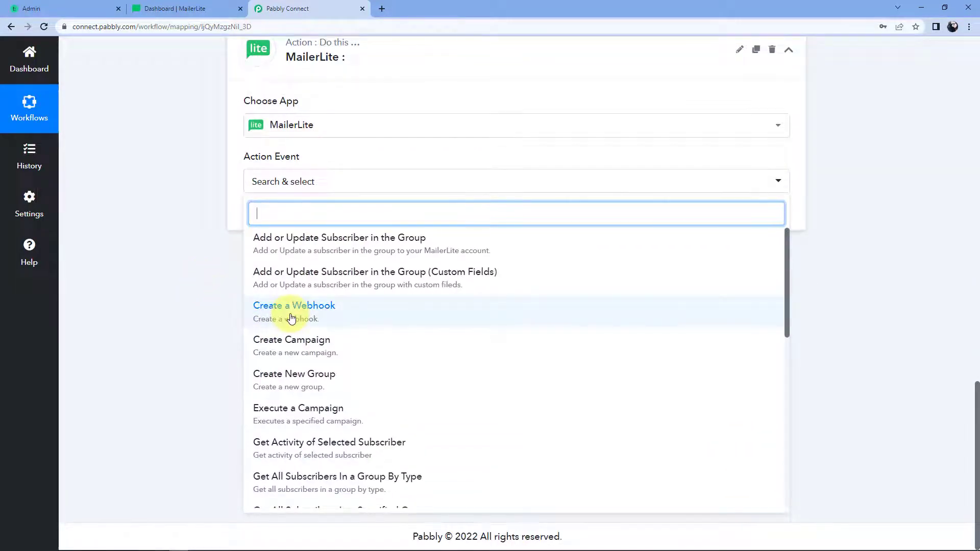
{"action": "scroll", "coordinate": [339, 319], "scroll_direction": "down", "scroll_amount": 7}
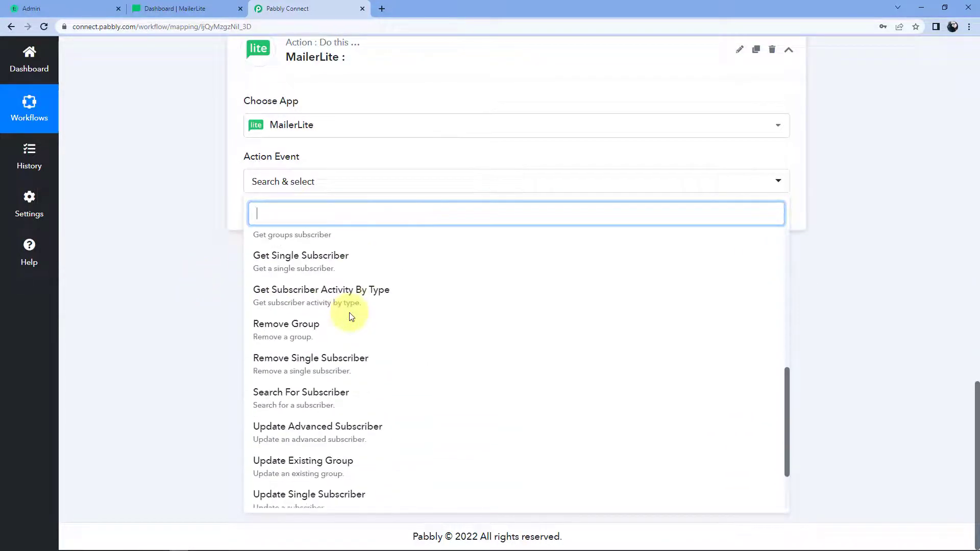
{"action": "scroll", "coordinate": [349, 312], "scroll_direction": "down", "scroll_amount": 3}
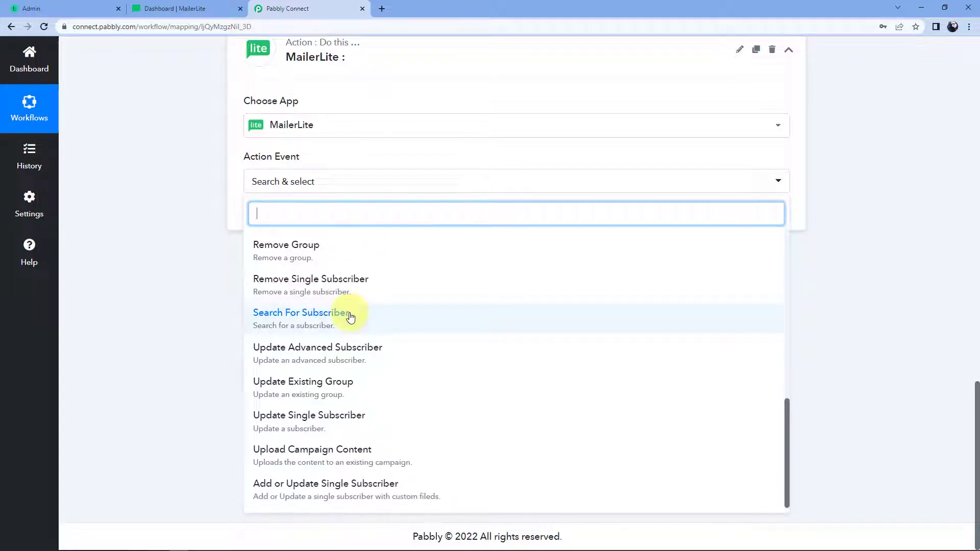
{"action": "left_click", "coordinate": [356, 488]}
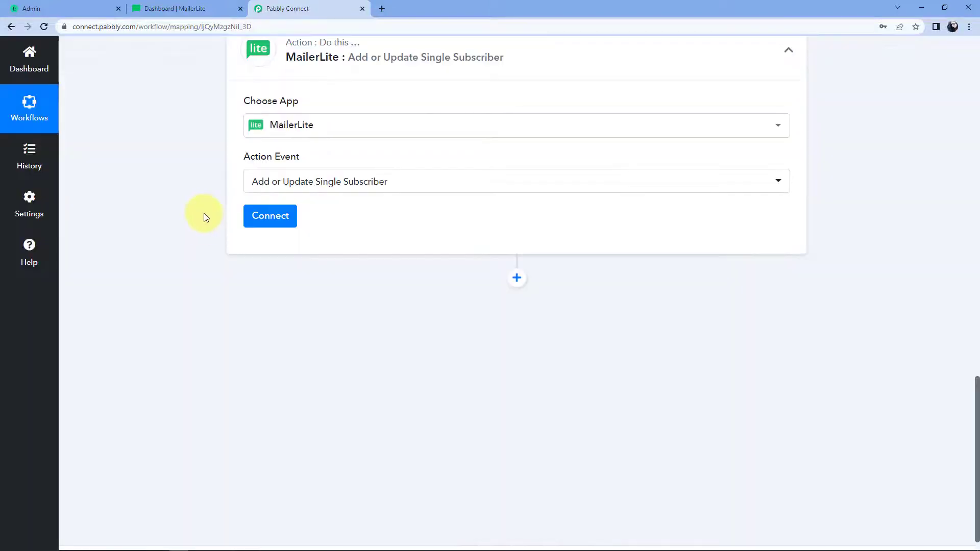
{"action": "scroll", "coordinate": [317, 374], "scroll_direction": "up", "scroll_amount": 1}
{"action": "left_click", "coordinate": [282, 276]}
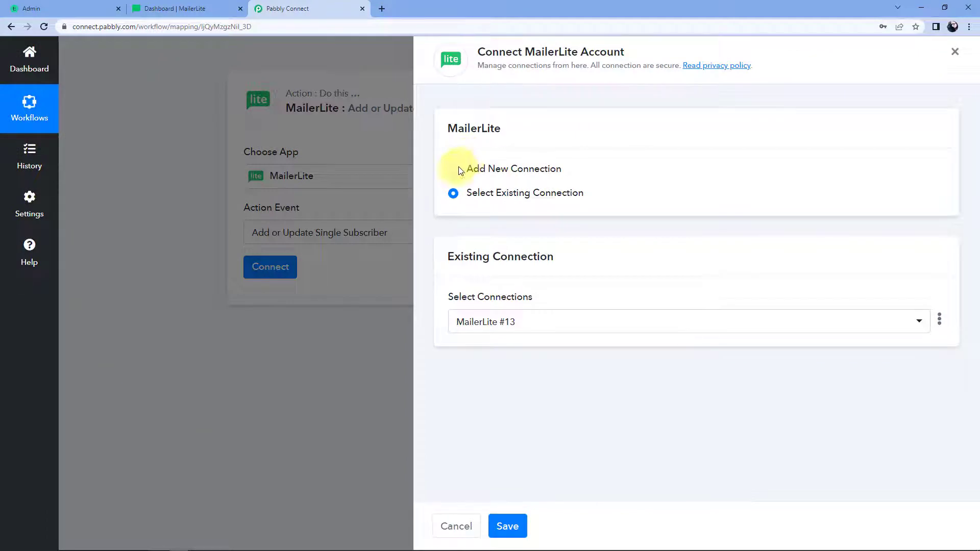
Step: Add a new MailerLite connection, review its API key instructions, then switch to MailerLite
{"action": "left_click", "coordinate": [454, 169]}
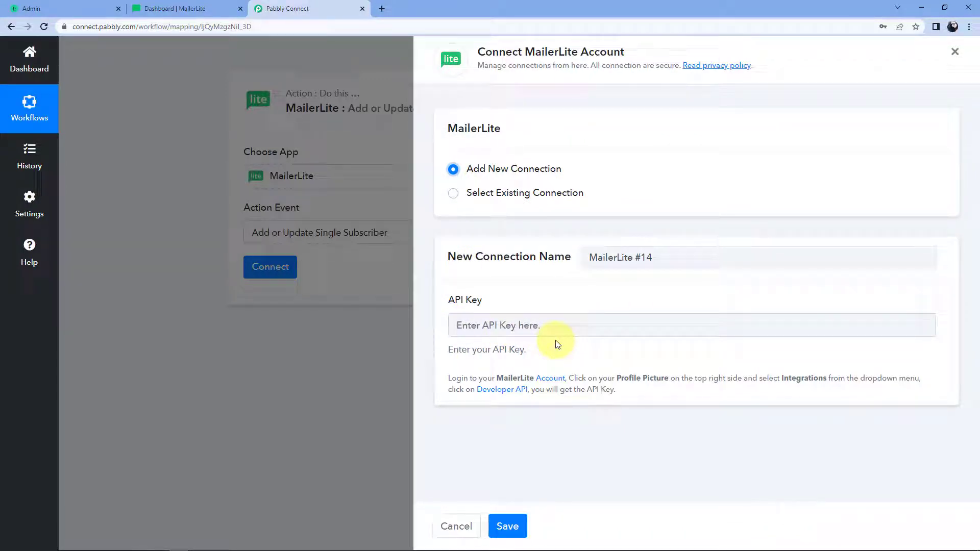
{"action": "left_click_drag", "start_coordinate": [441, 378], "coordinate": [626, 403]}
{"action": "left_click", "coordinate": [633, 400]}
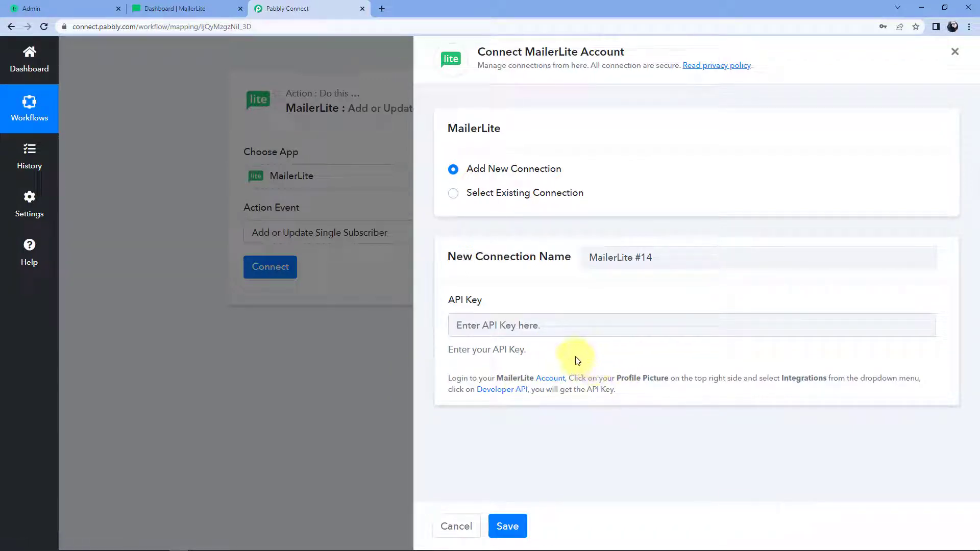
{"action": "left_click", "coordinate": [191, 8]}
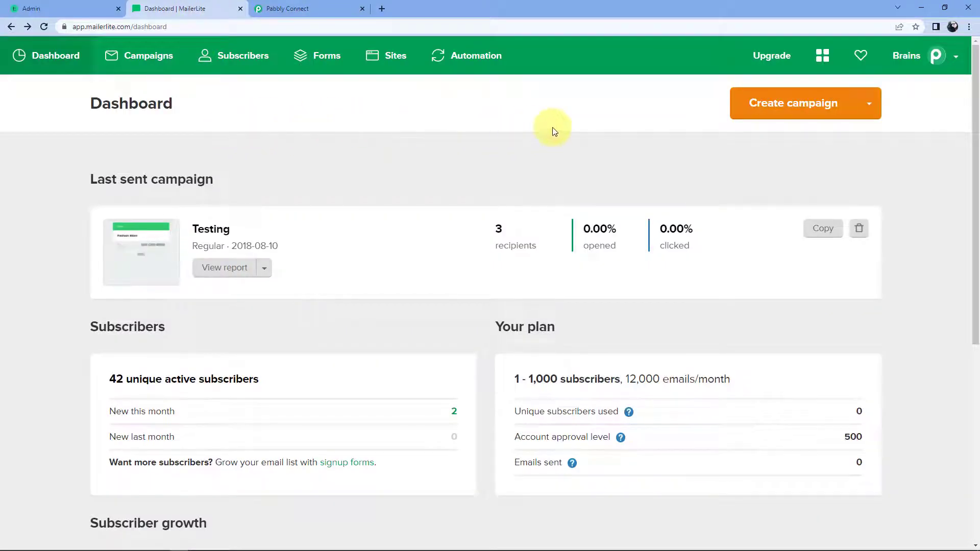
Step: Copy the API key from MailerLite's Integrations > Developer API page and return to Pabbly
{"action": "left_click", "coordinate": [951, 64]}
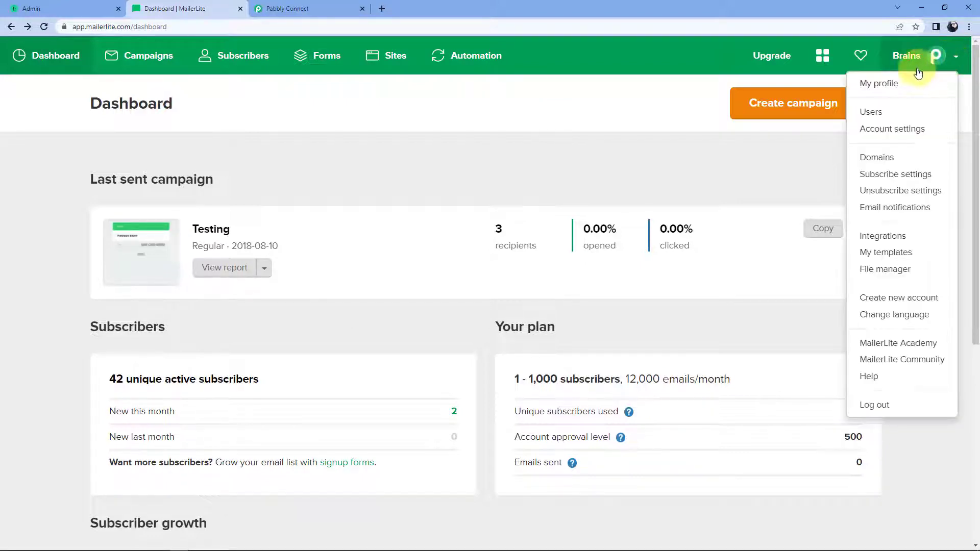
{"action": "left_click", "coordinate": [878, 234]}
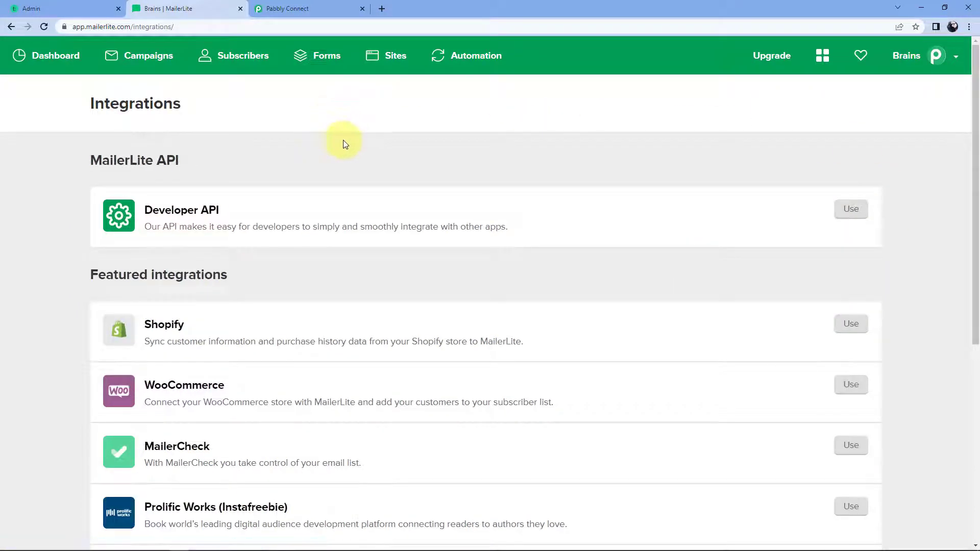
{"action": "left_click", "coordinate": [180, 211]}
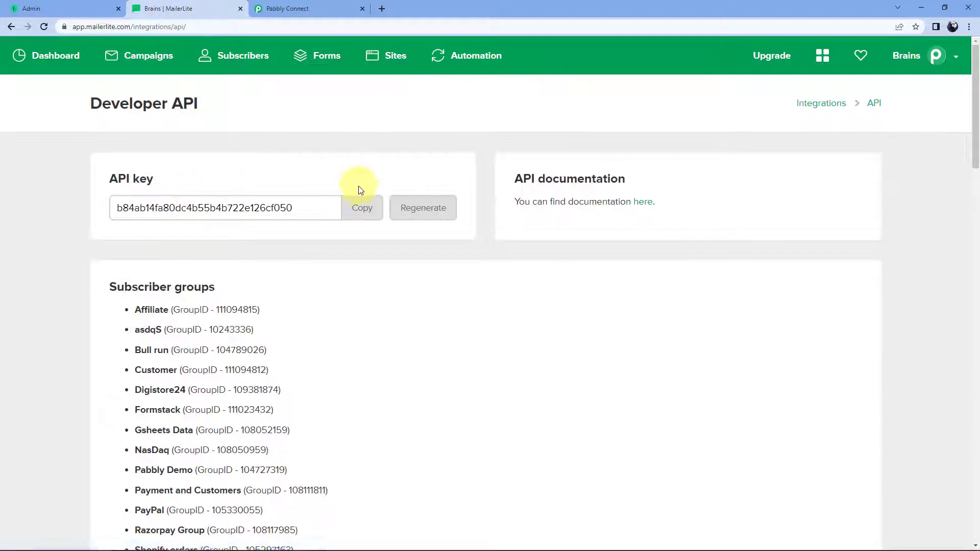
{"action": "left_click", "coordinate": [366, 210]}
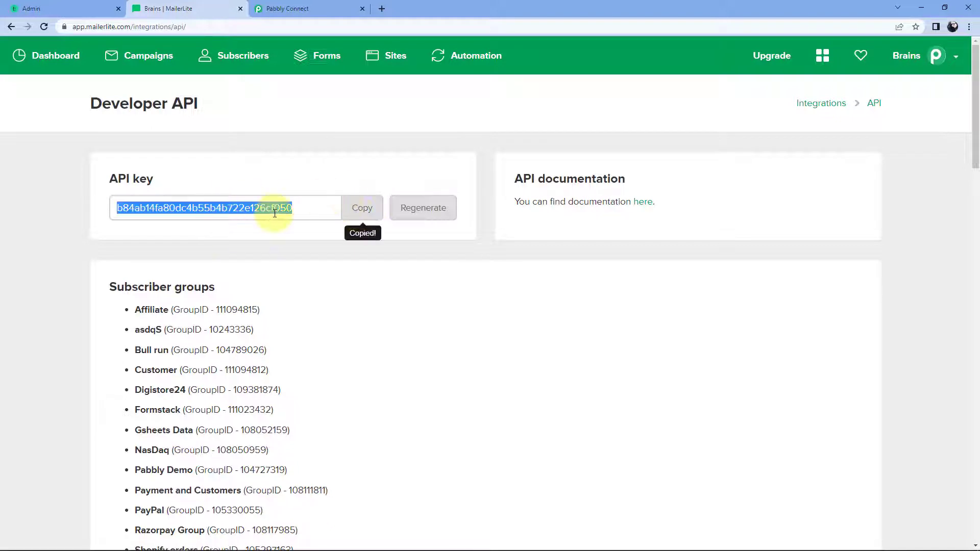
{"action": "left_click", "coordinate": [295, 6]}
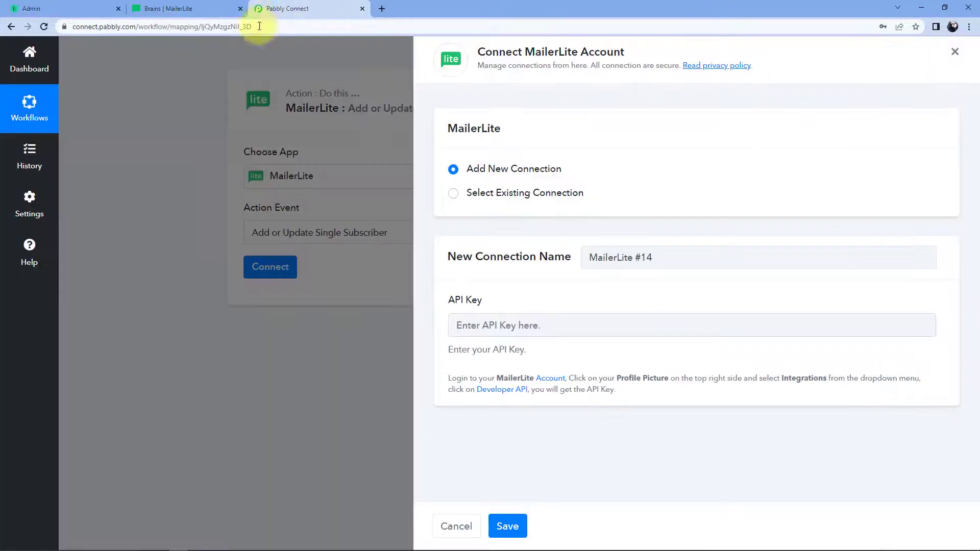
Step: Paste the copied MailerLite API key into the connection field and save the MailerLite connection
{"action": "left_click", "coordinate": [501, 325]}
{"action": "right_click", "coordinate": [501, 324]}
{"action": "left_click", "coordinate": [510, 400]}
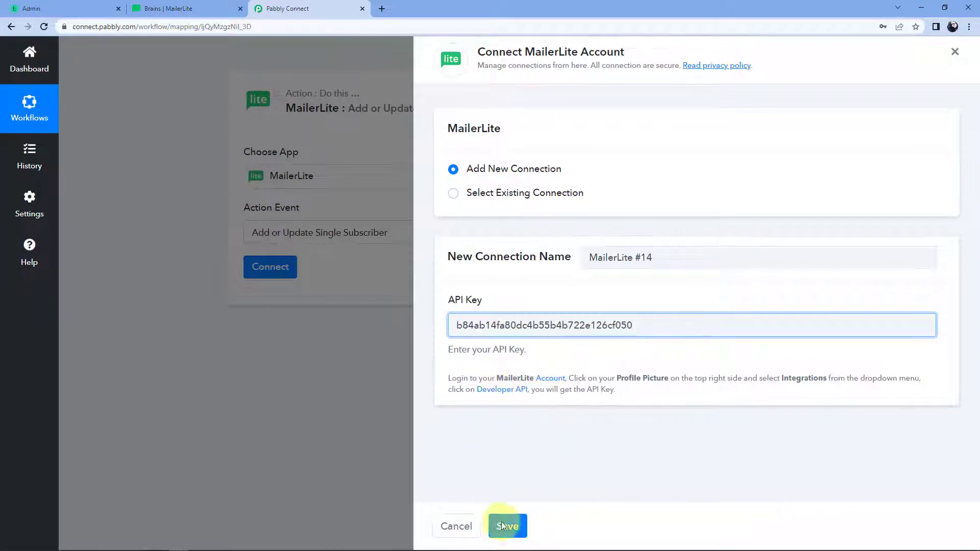
{"action": "left_click", "coordinate": [520, 532]}
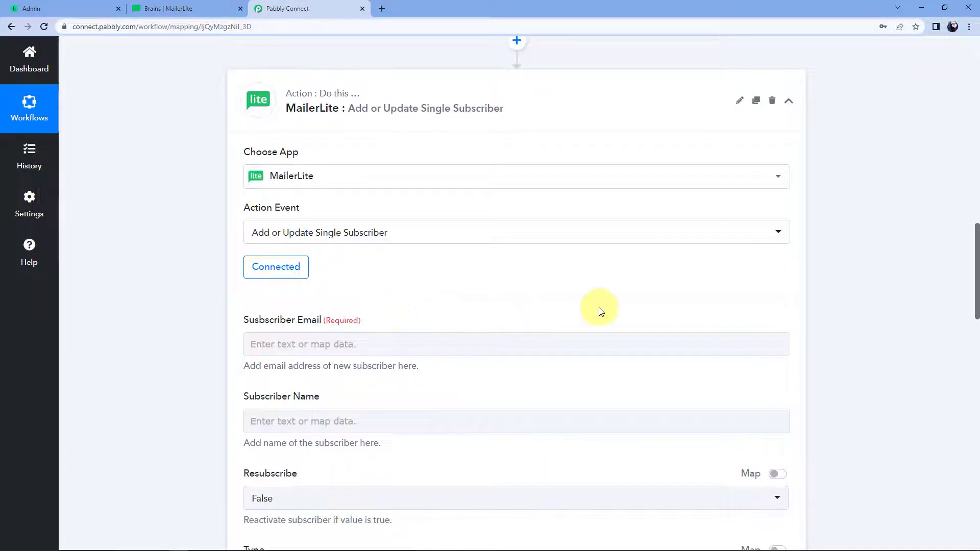
{"action": "scroll", "coordinate": [868, 281], "scroll_direction": "up", "scroll_amount": 5}
Step: Review the captured student email value in the Teachable enrollment response
{"action": "scroll", "coordinate": [867, 280], "scroll_direction": "up", "scroll_amount": 3}
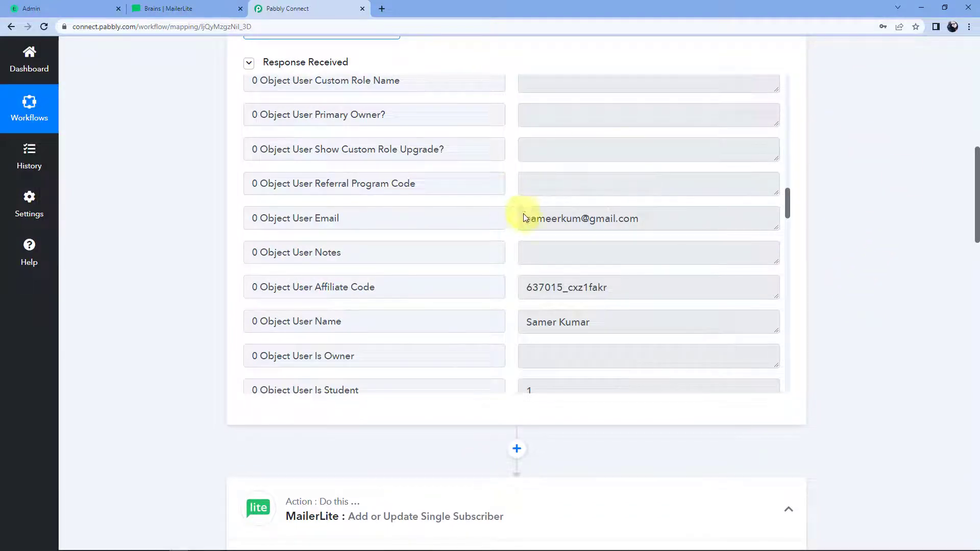
{"action": "scroll", "coordinate": [509, 222], "scroll_direction": "up", "scroll_amount": 3}
{"action": "scroll", "coordinate": [511, 223], "scroll_direction": "down", "scroll_amount": 2}
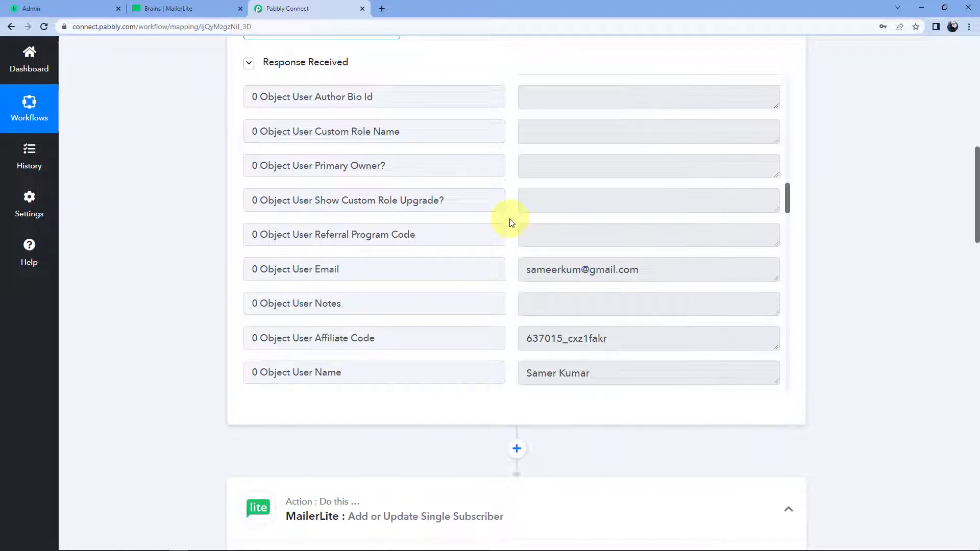
{"action": "left_click_drag", "start_coordinate": [525, 267], "coordinate": [636, 270]}
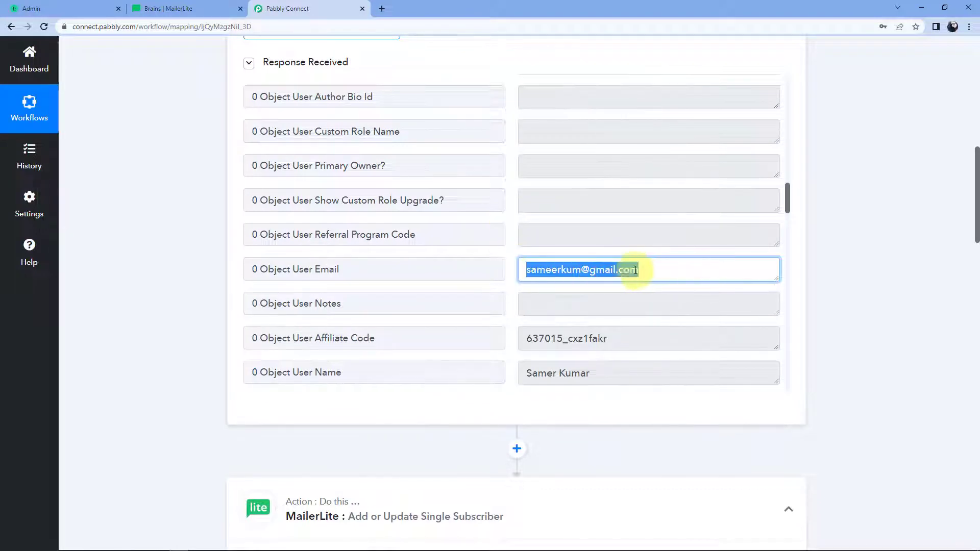
{"action": "left_click", "coordinate": [643, 269]}
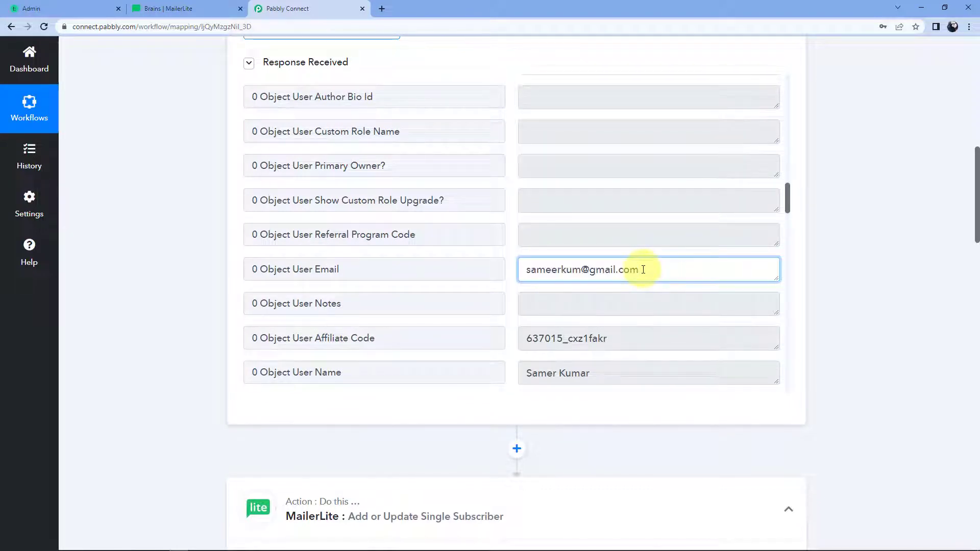
{"action": "left_click_drag", "start_coordinate": [646, 270], "coordinate": [524, 268]}
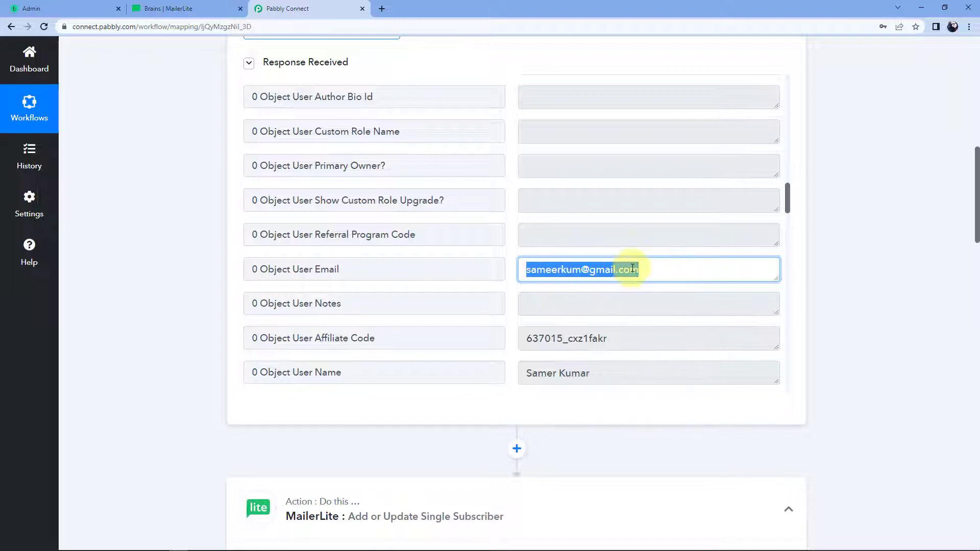
{"action": "scroll", "coordinate": [825, 264], "scroll_direction": "down", "scroll_amount": 9}
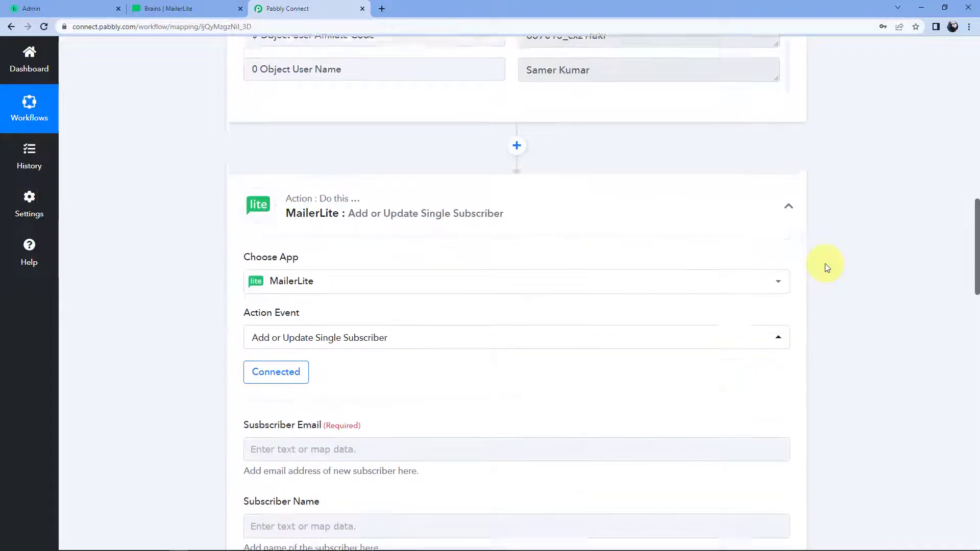
{"action": "scroll", "coordinate": [825, 262], "scroll_direction": "down", "scroll_amount": 2}
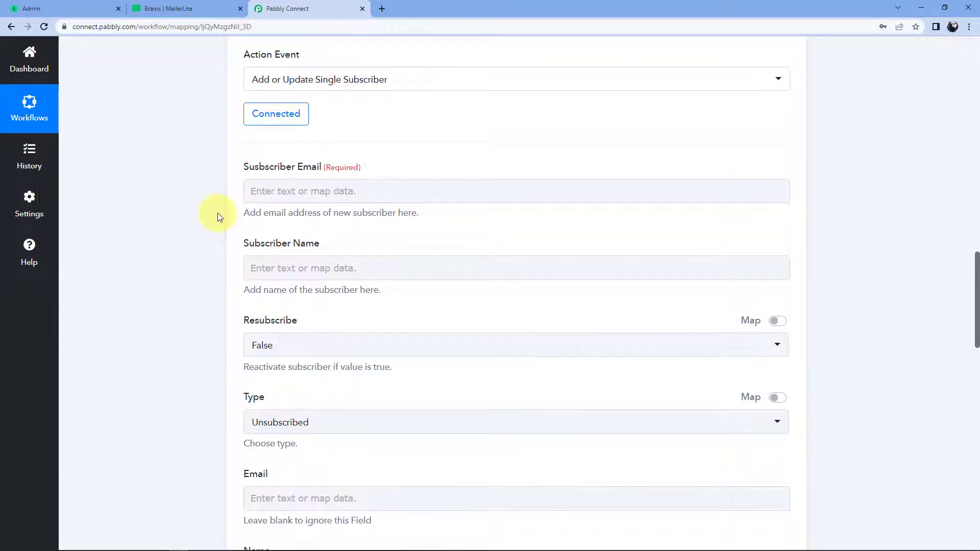
Step: Map Subscriber Email to the Teachable New Enrollment field Object User Email
{"action": "left_click", "coordinate": [268, 191]}
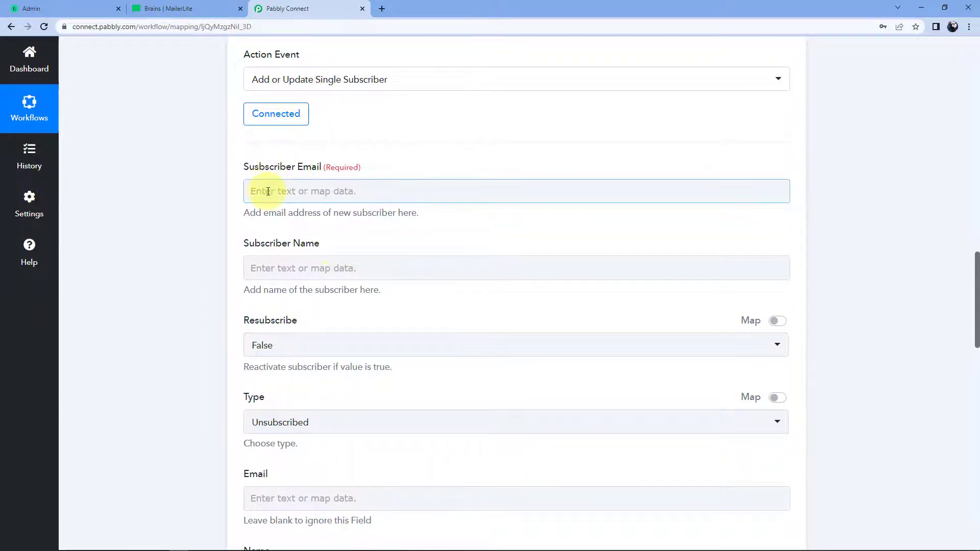
{"action": "left_click", "coordinate": [411, 286]}
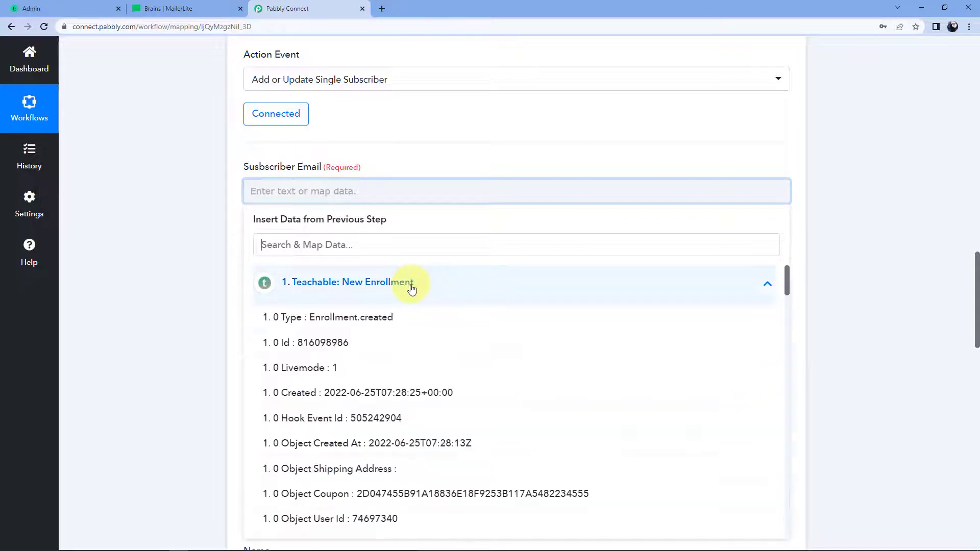
{"action": "scroll", "coordinate": [208, 263], "scroll_direction": "down", "scroll_amount": 1}
{"action": "scroll", "coordinate": [331, 318], "scroll_direction": "down", "scroll_amount": 1}
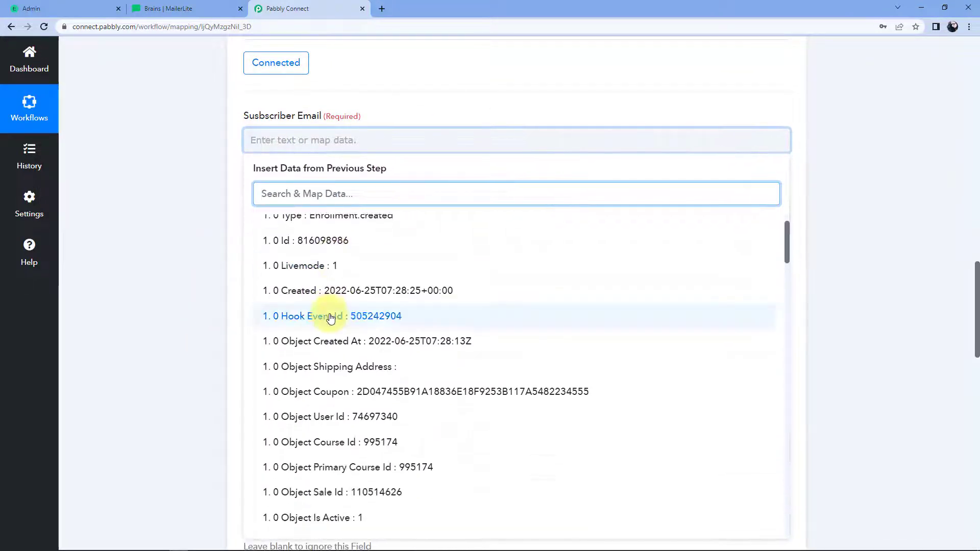
{"action": "scroll", "coordinate": [440, 317], "scroll_direction": "down", "scroll_amount": 9}
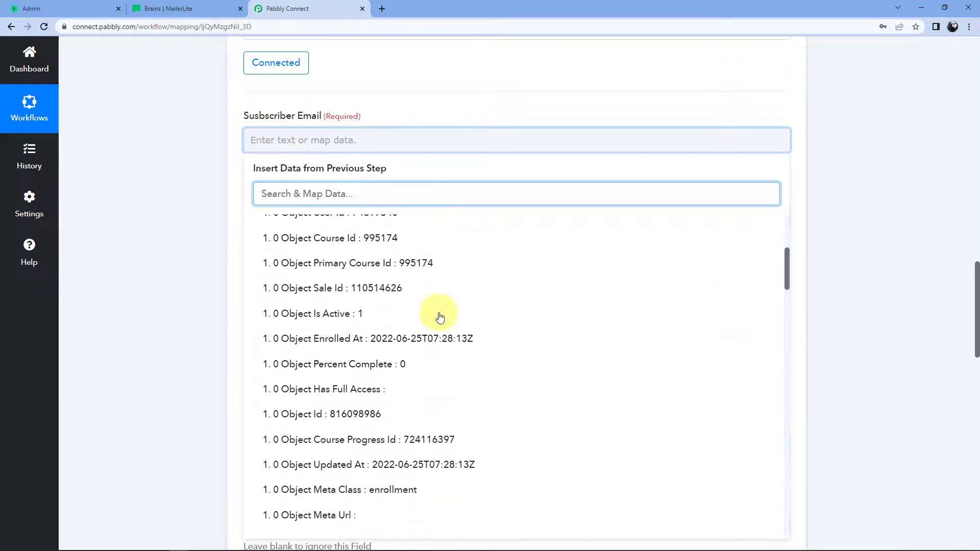
{"action": "scroll", "coordinate": [440, 318], "scroll_direction": "down", "scroll_amount": 6}
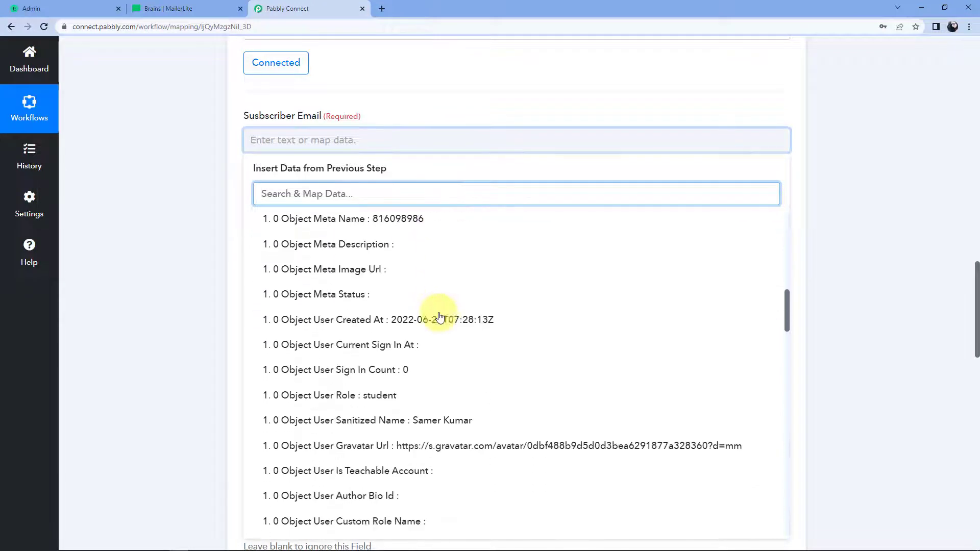
{"action": "scroll", "coordinate": [440, 318], "scroll_direction": "down", "scroll_amount": 3}
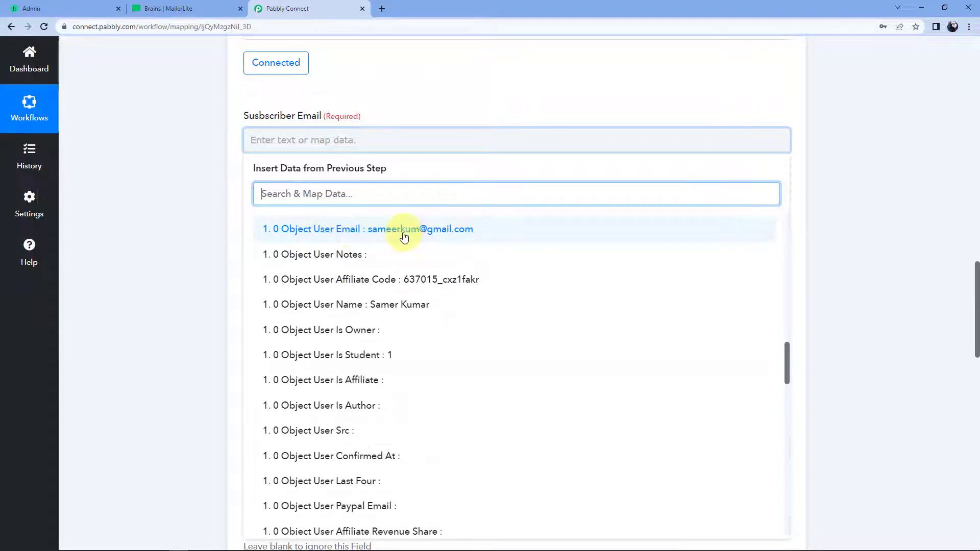
{"action": "left_click", "coordinate": [340, 238]}
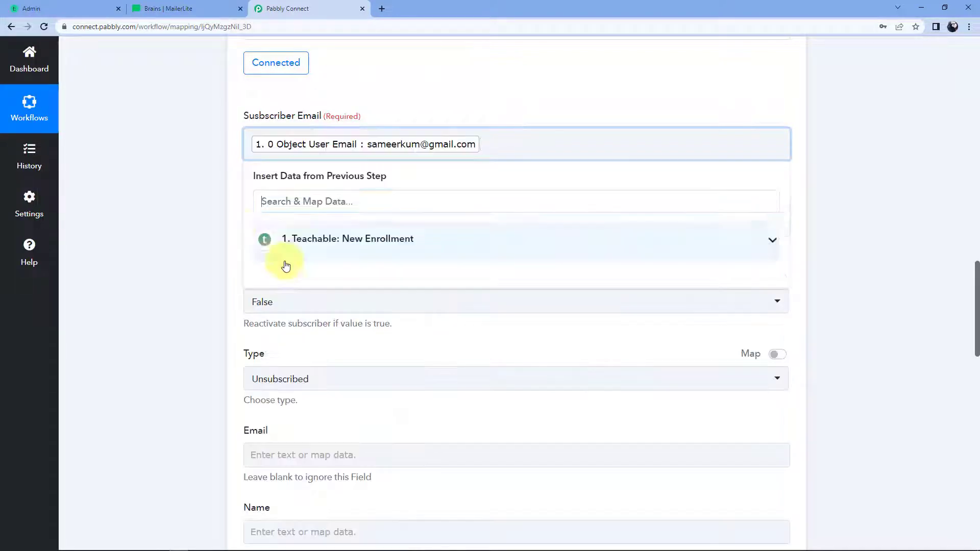
{"action": "left_click", "coordinate": [228, 220]}
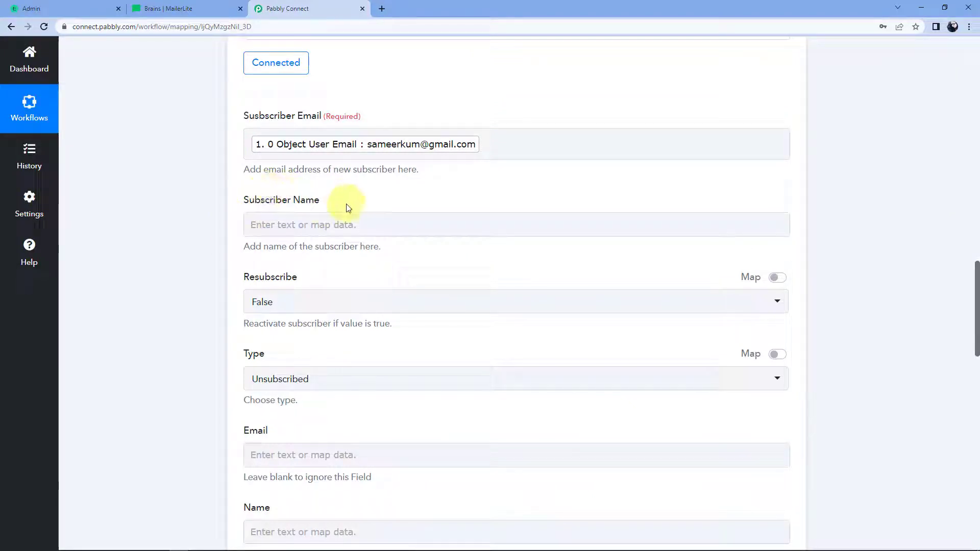
Step: Map Subscriber Name to the Teachable New Enrollment field Object User Name
{"action": "left_click", "coordinate": [295, 232]}
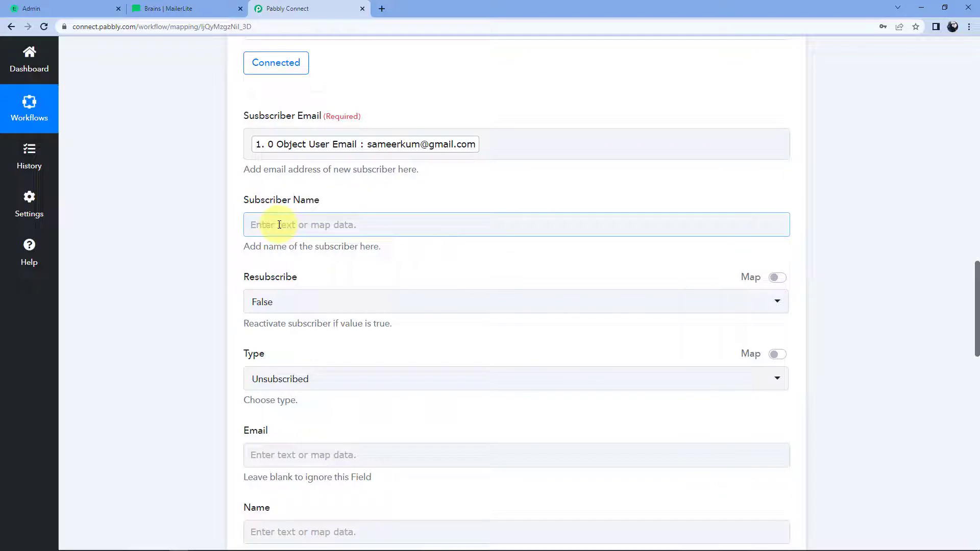
{"action": "left_click", "coordinate": [281, 225]}
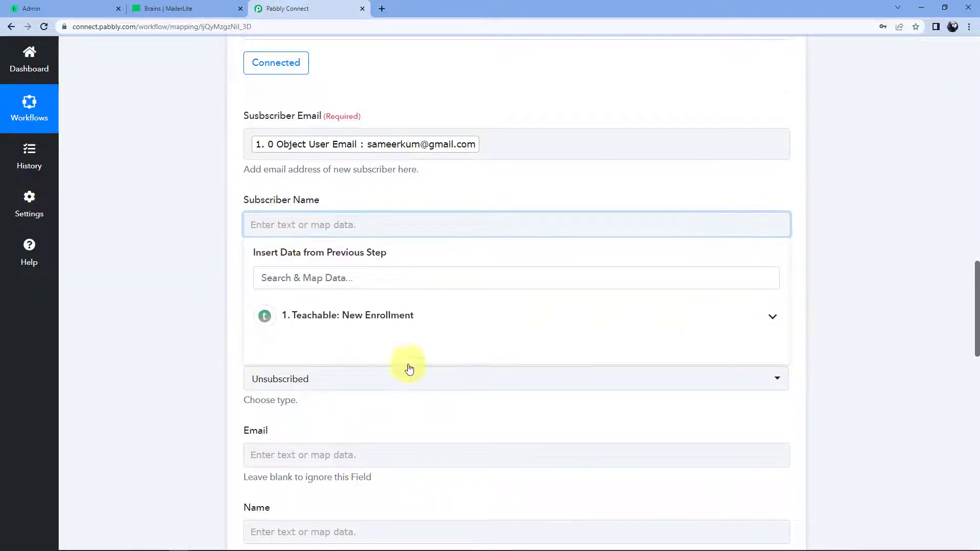
{"action": "left_click", "coordinate": [422, 317]}
{"action": "scroll", "coordinate": [204, 327], "scroll_direction": "down", "scroll_amount": 3}
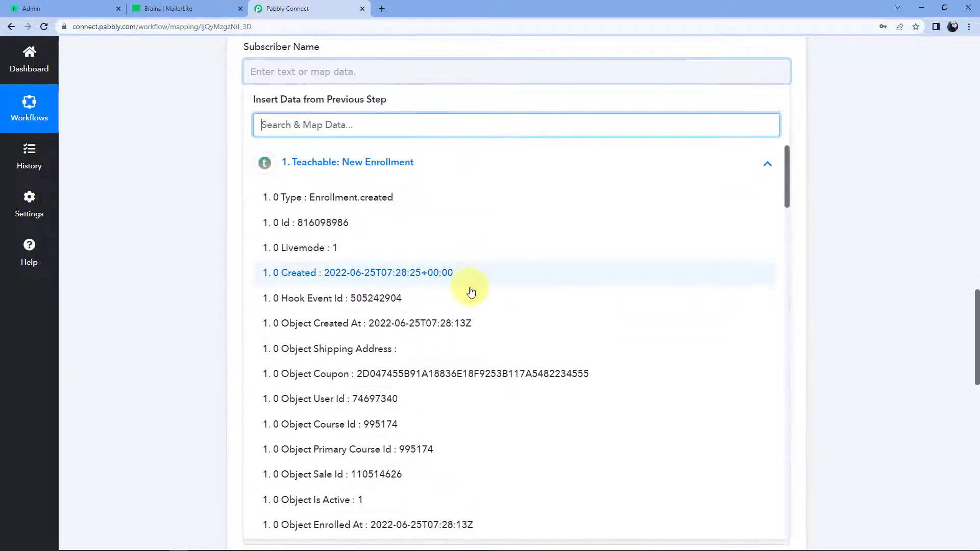
{"action": "scroll", "coordinate": [470, 289], "scroll_direction": "down", "scroll_amount": 8}
{"action": "scroll", "coordinate": [472, 292], "scroll_direction": "down", "scroll_amount": 10}
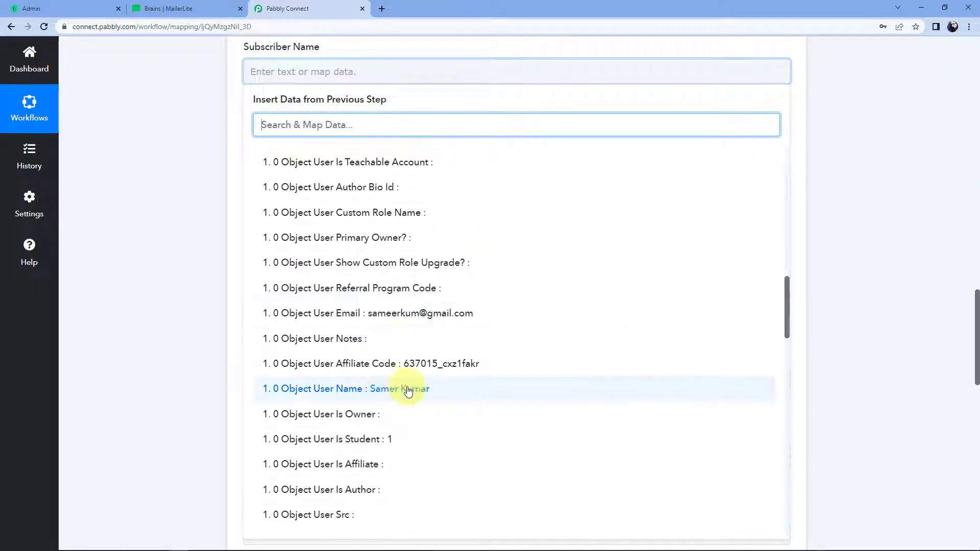
{"action": "left_click", "coordinate": [363, 389]}
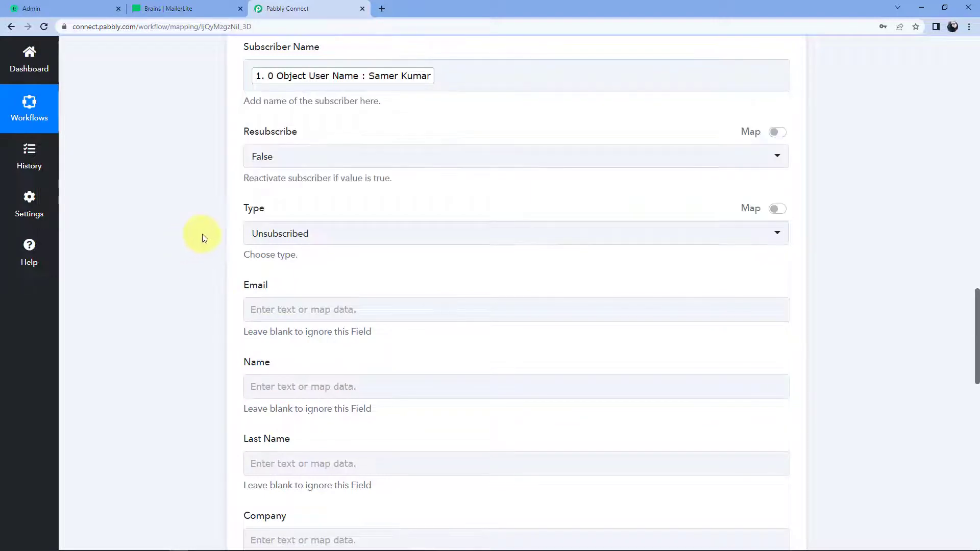
{"action": "scroll", "coordinate": [203, 238], "scroll_direction": "up", "scroll_amount": 1}
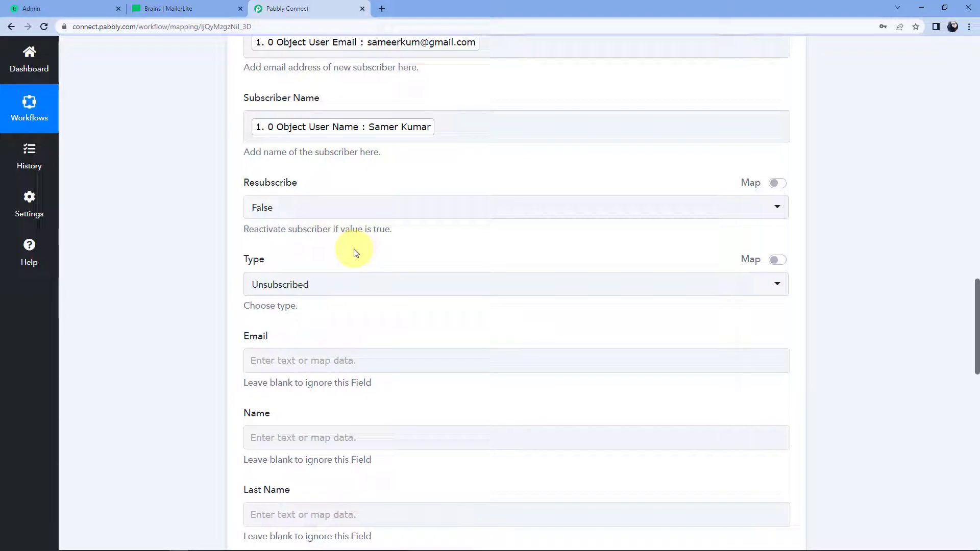
Step: Set the MailerLite subscriber Type to Active instead of Unsubscribed
{"action": "left_click", "coordinate": [388, 287]}
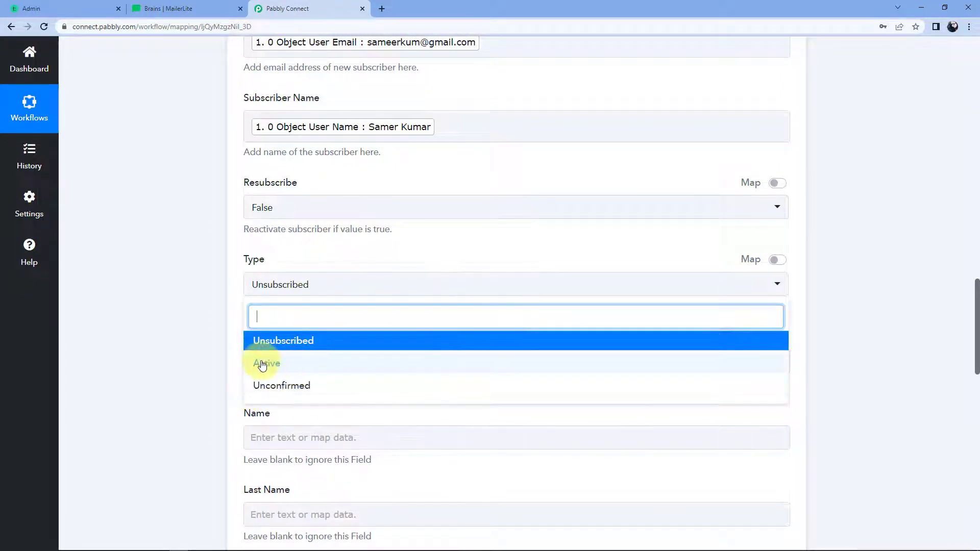
{"action": "left_click", "coordinate": [287, 367]}
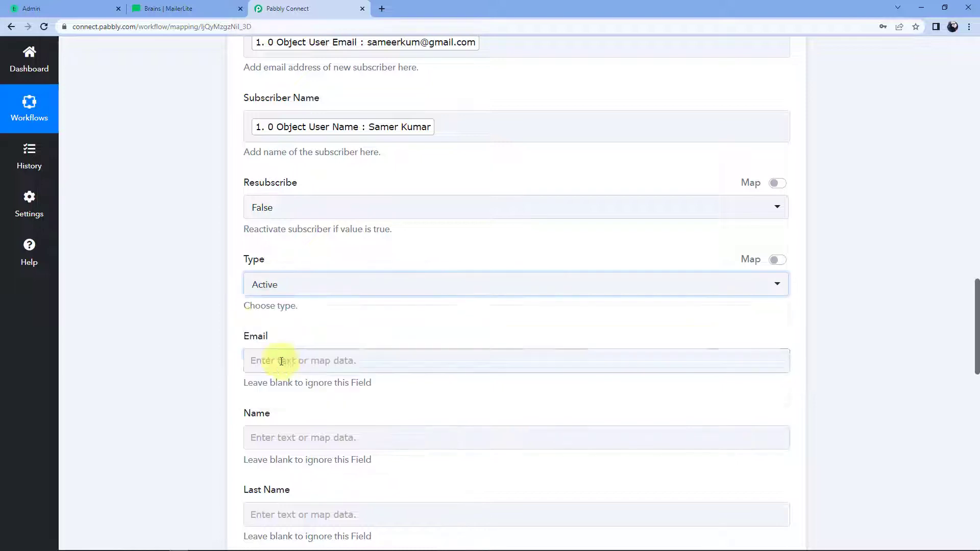
{"action": "scroll", "coordinate": [228, 322], "scroll_direction": "down", "scroll_amount": 2}
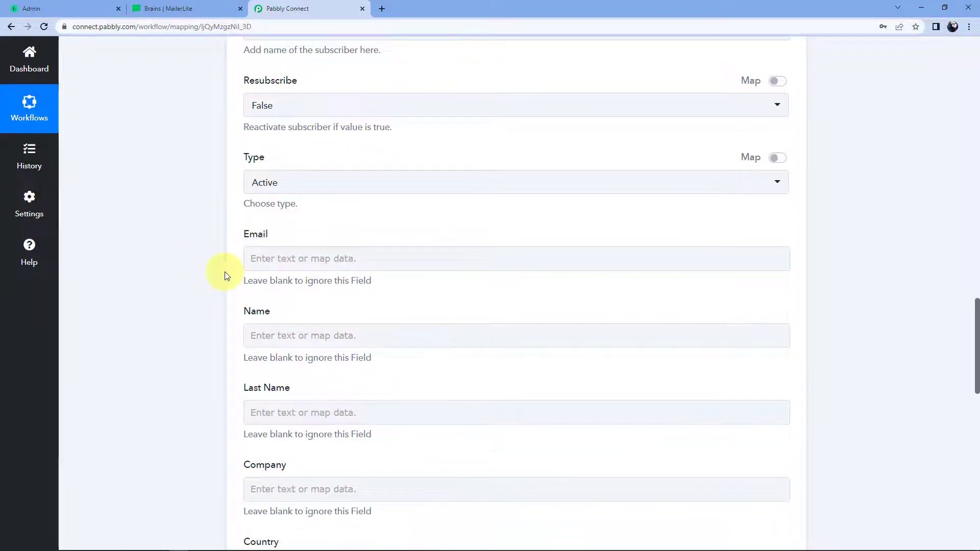
{"action": "scroll", "coordinate": [225, 272], "scroll_direction": "down", "scroll_amount": 3}
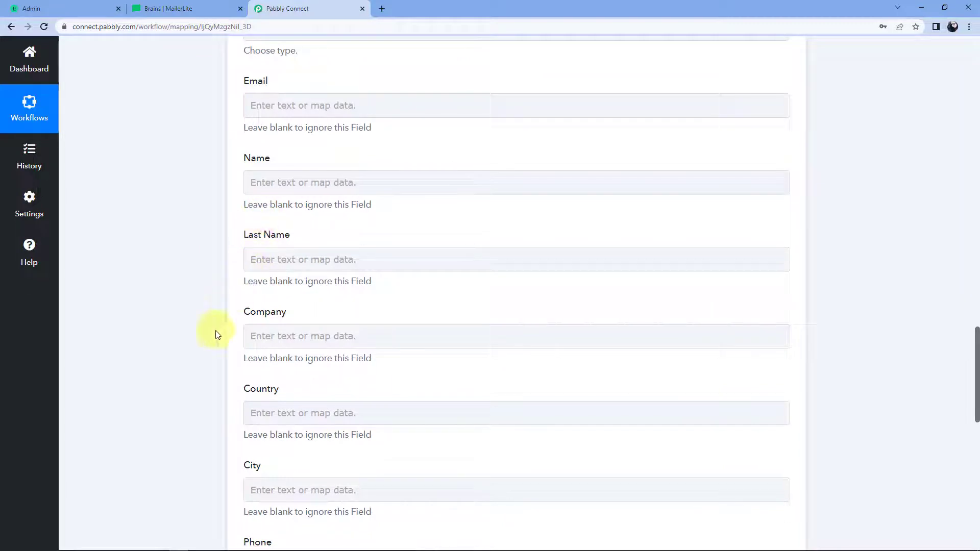
Step: Note that Subscriber Email is required and leave the optional subscriber fields blank down to Save
{"action": "scroll", "coordinate": [235, 280], "scroll_direction": "up", "scroll_amount": 2}
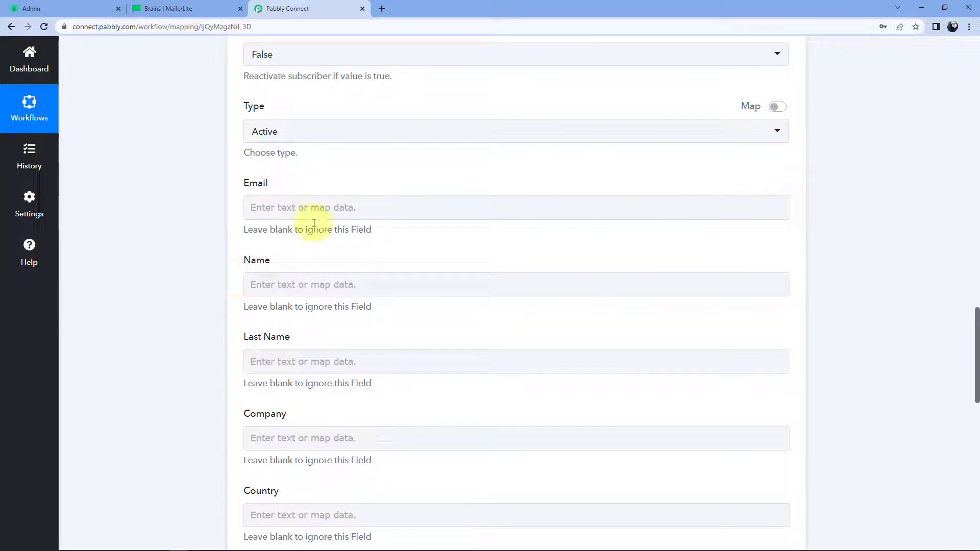
{"action": "scroll", "coordinate": [342, 197], "scroll_direction": "up", "scroll_amount": 4}
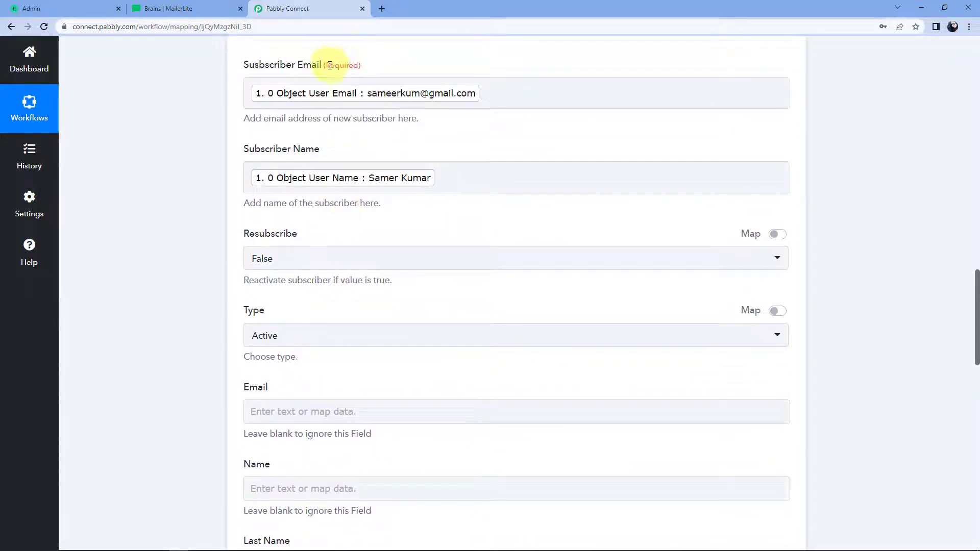
{"action": "left_click_drag", "start_coordinate": [325, 65], "coordinate": [363, 66]}
{"action": "left_click", "coordinate": [221, 196]}
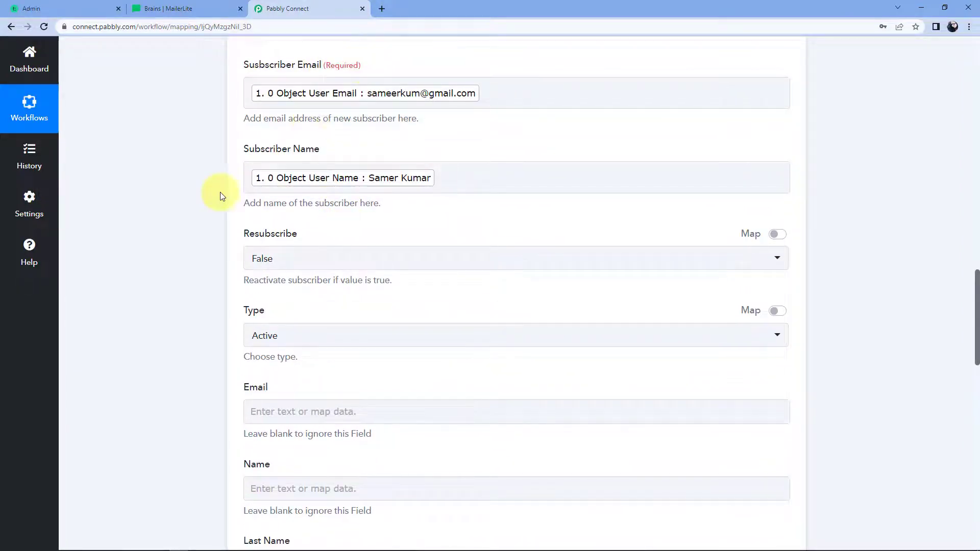
{"action": "scroll", "coordinate": [194, 295], "scroll_direction": "down", "scroll_amount": 2}
{"action": "scroll", "coordinate": [232, 238], "scroll_direction": "down", "scroll_amount": 3}
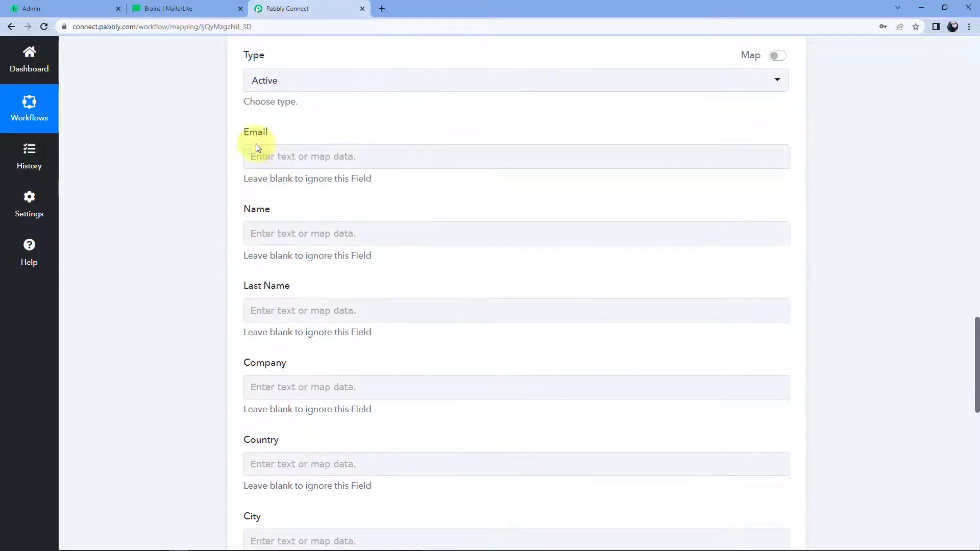
{"action": "scroll", "coordinate": [206, 322], "scroll_direction": "down", "scroll_amount": 5}
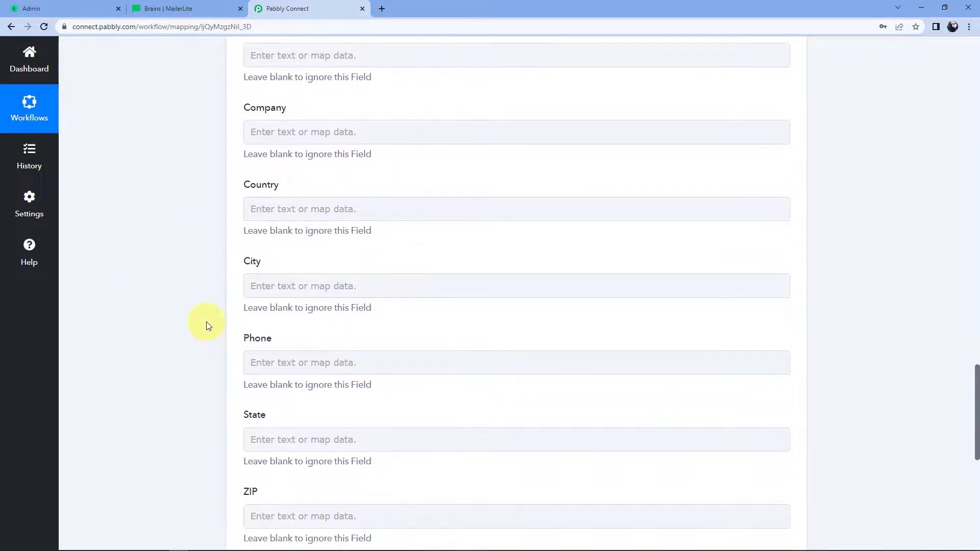
{"action": "scroll", "coordinate": [206, 323], "scroll_direction": "down", "scroll_amount": 2}
{"action": "scroll", "coordinate": [206, 321], "scroll_direction": "down", "scroll_amount": 4}
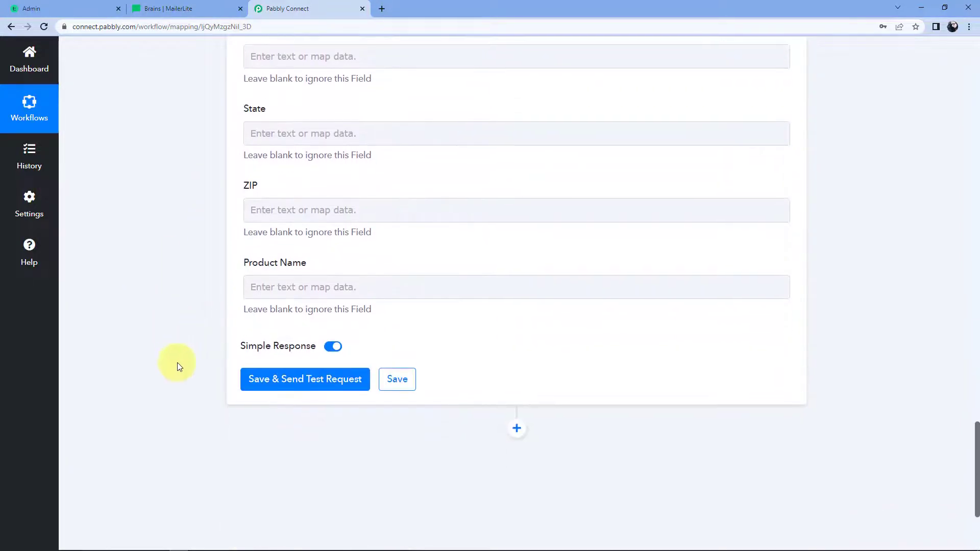
Step: Save and send a MailerLite test request, reviewing the new subscriber's details in the response
{"action": "left_click", "coordinate": [298, 388]}
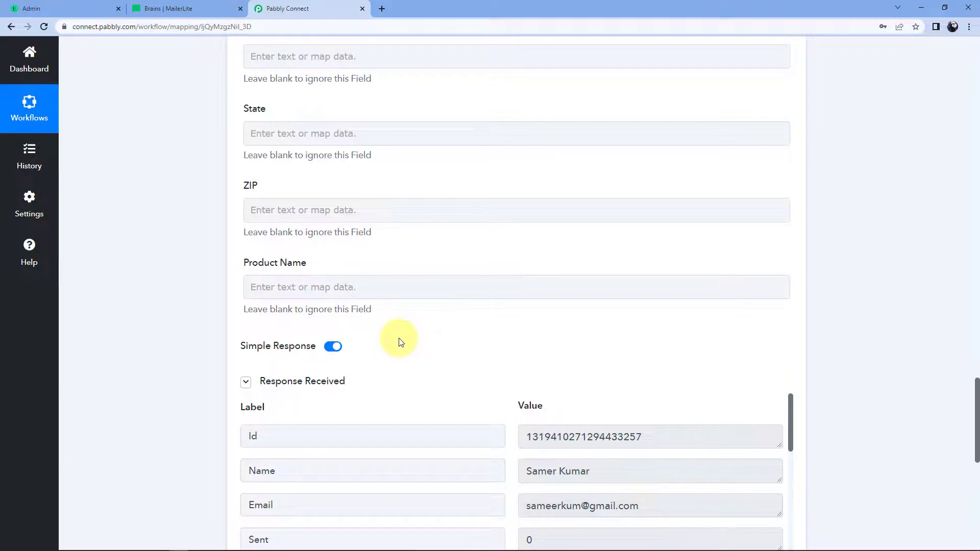
{"action": "scroll", "coordinate": [400, 341], "scroll_direction": "down", "scroll_amount": 2}
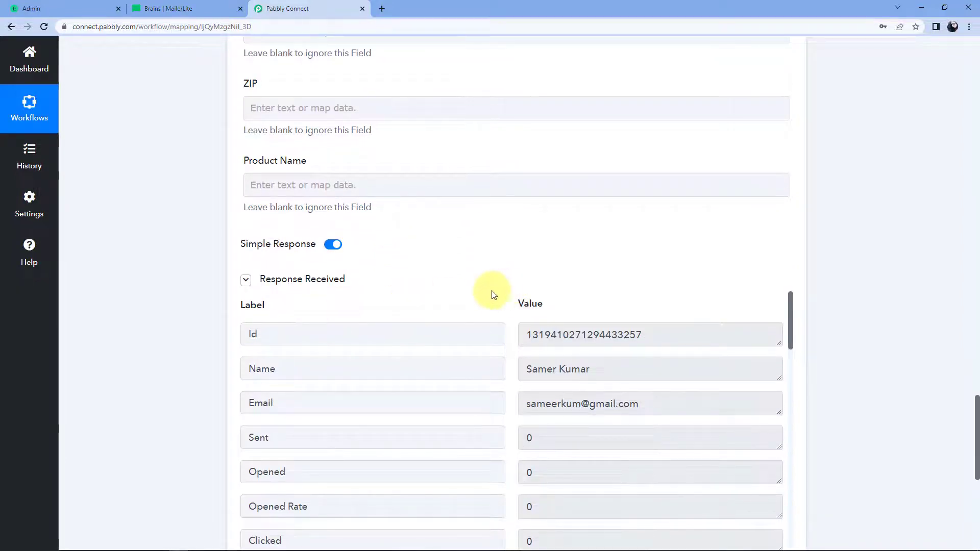
{"action": "scroll", "coordinate": [493, 295], "scroll_direction": "down", "scroll_amount": 2}
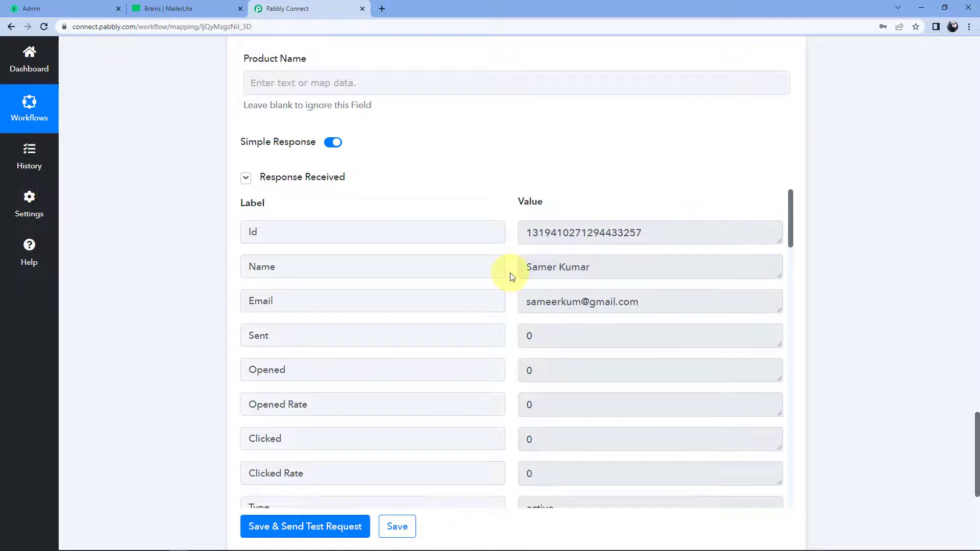
{"action": "left_click", "coordinate": [173, 7]}
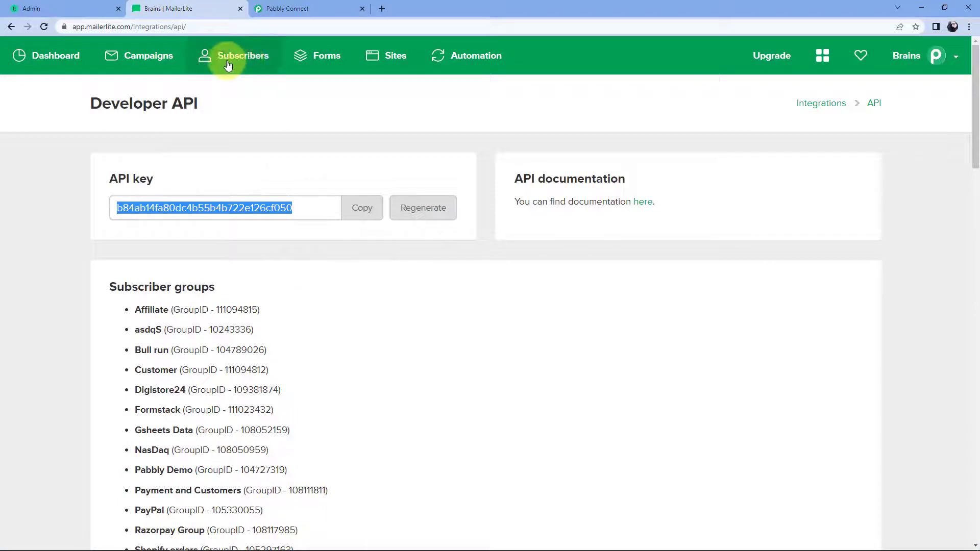
Step: Verify in MailerLite Subscribers that the test subscriber's profile shows active, added via API
{"action": "left_click", "coordinate": [247, 65]}
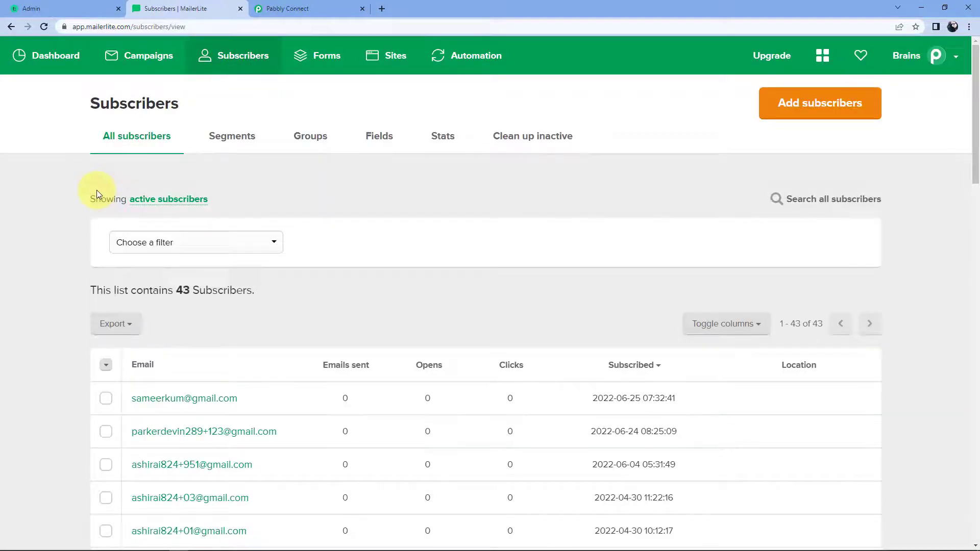
{"action": "scroll", "coordinate": [96, 190], "scroll_direction": "down", "scroll_amount": 2}
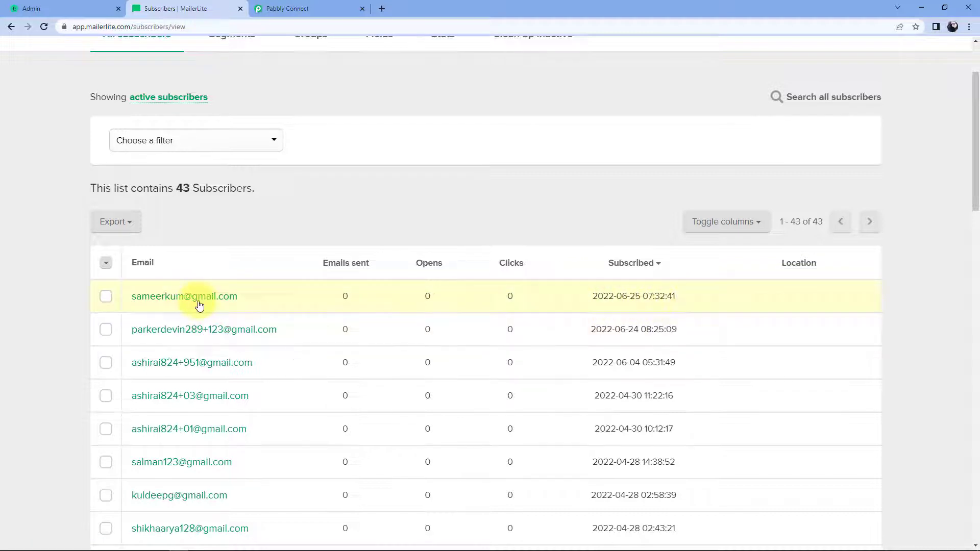
{"action": "left_click", "coordinate": [225, 301]}
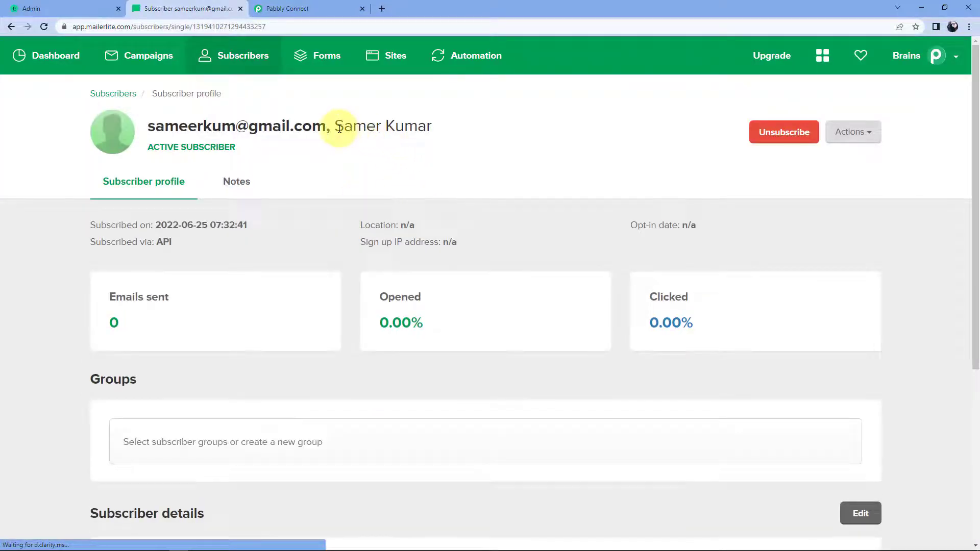
{"action": "left_click_drag", "start_coordinate": [335, 126], "coordinate": [444, 127]}
{"action": "left_click", "coordinate": [432, 189]}
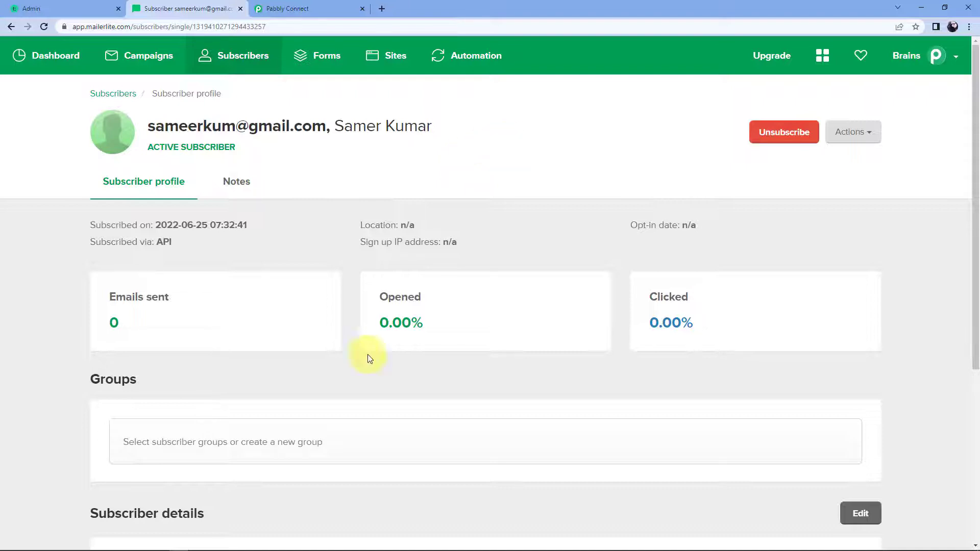
{"action": "left_click", "coordinate": [72, 4]}
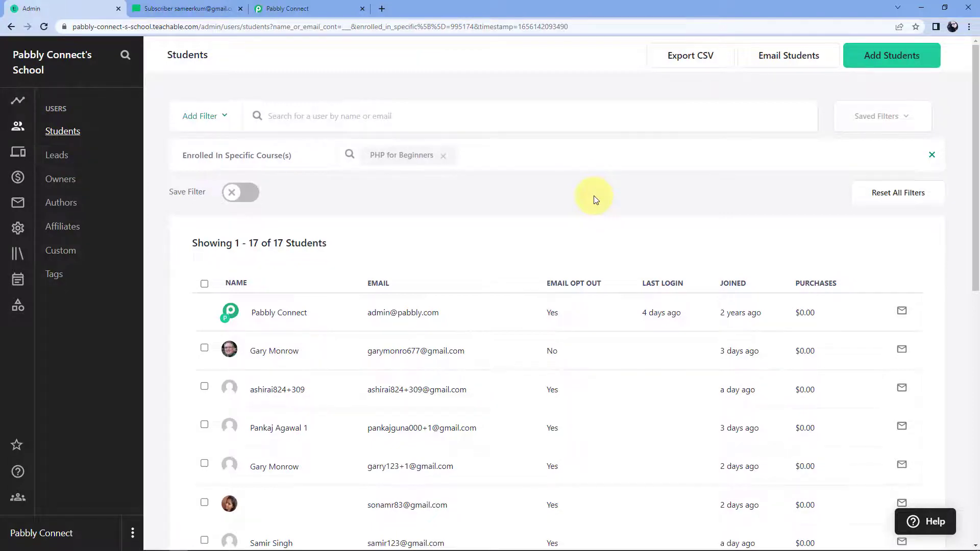
Step: Import a new Teachable student with name, email and email consent, enrolled in Sports Training
{"action": "left_click", "coordinate": [881, 58]}
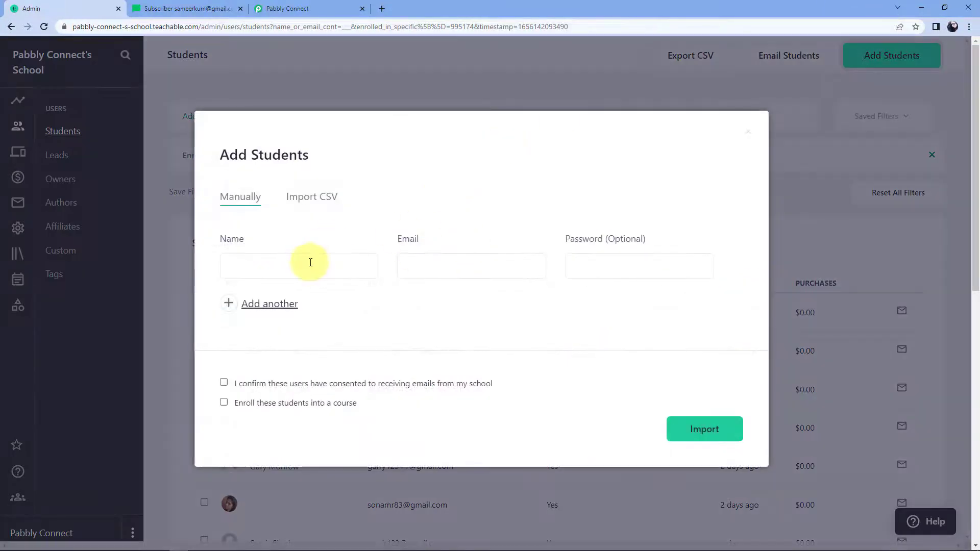
{"action": "left_click", "coordinate": [309, 263]}
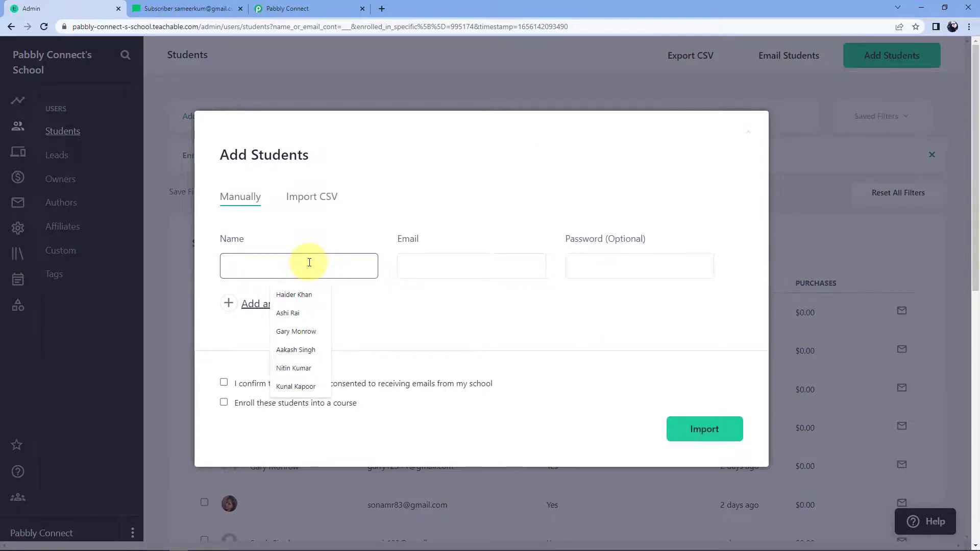
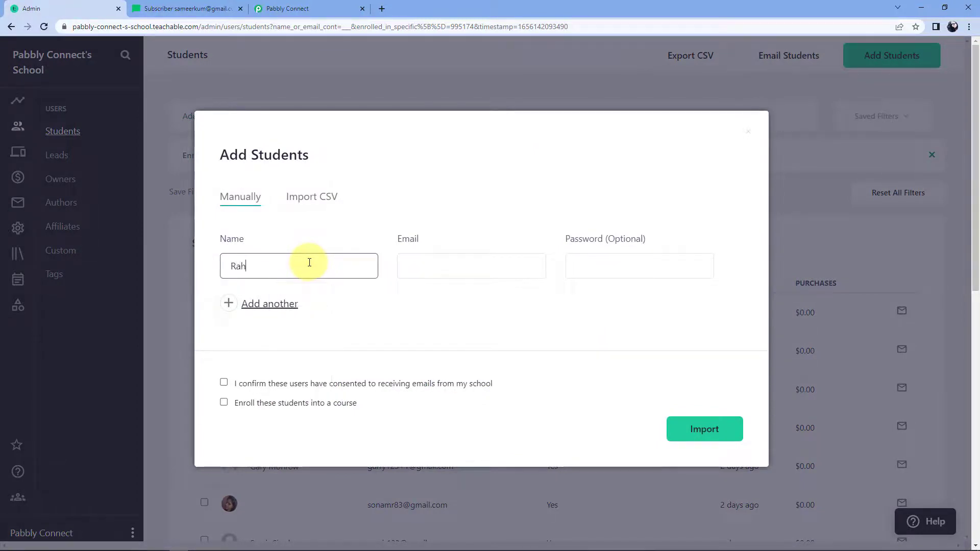
{"action": "key", "text": "Tab"}
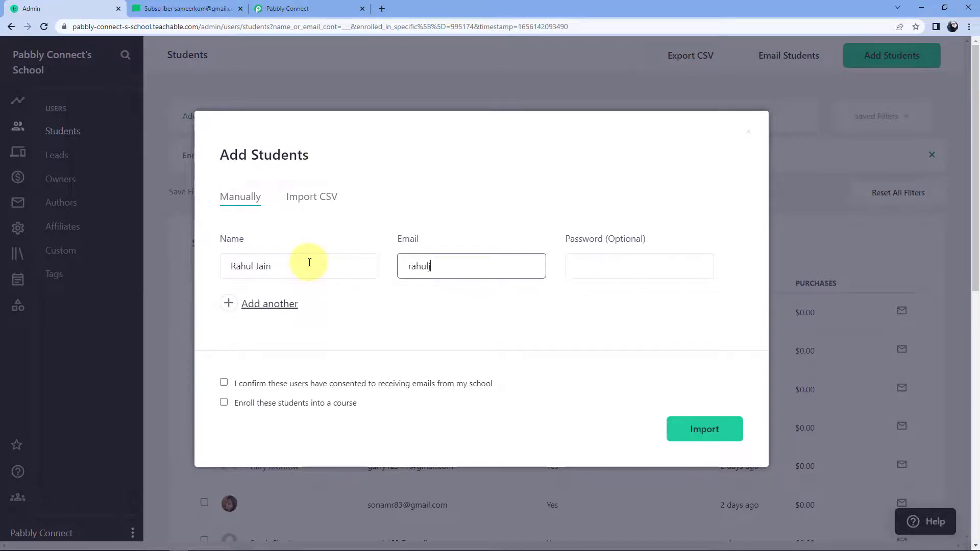
{"action": "left_click", "coordinate": [224, 383]}
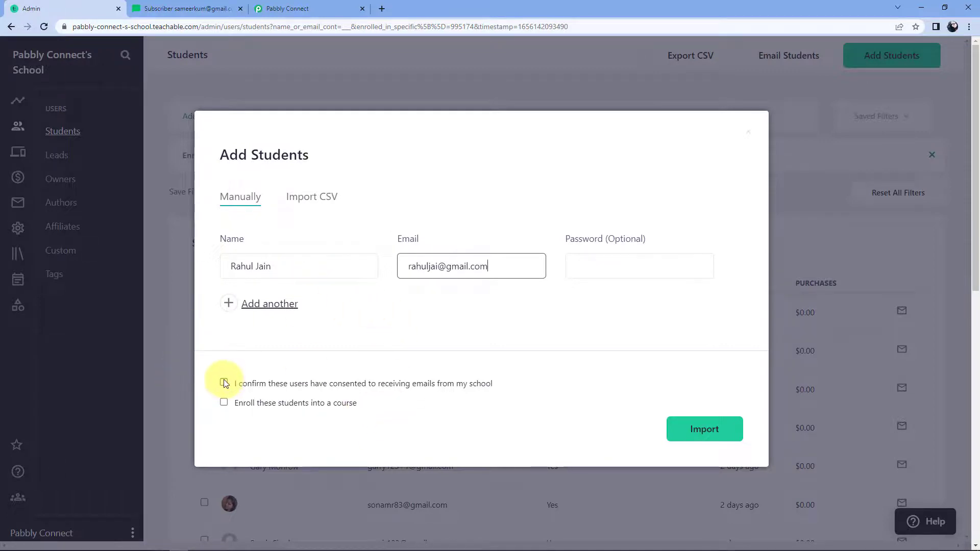
{"action": "left_click", "coordinate": [224, 402]}
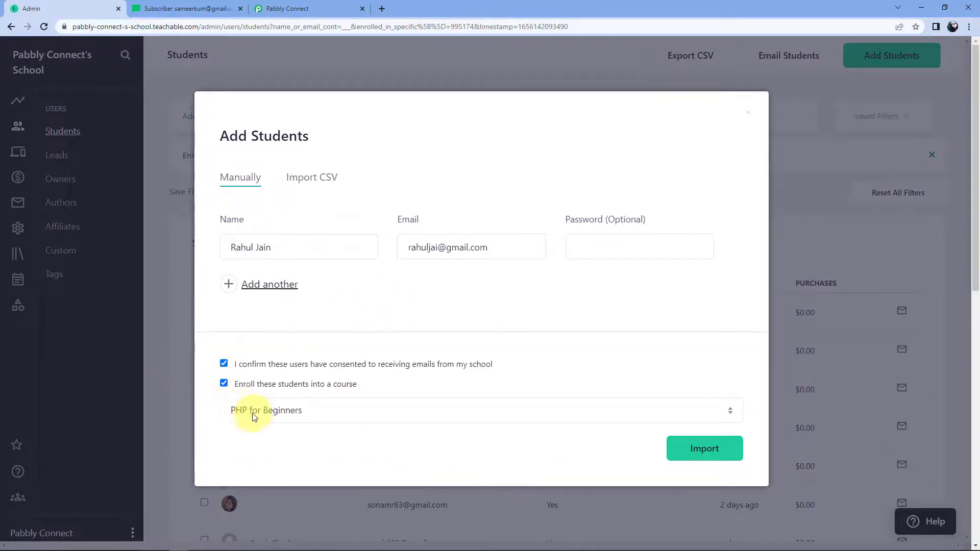
{"action": "left_click", "coordinate": [318, 414]}
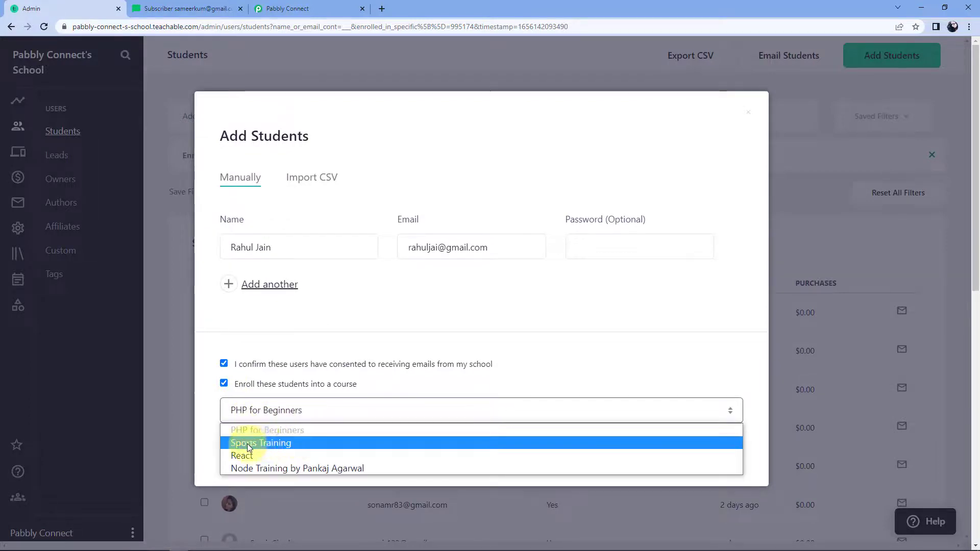
{"action": "left_click", "coordinate": [273, 443]}
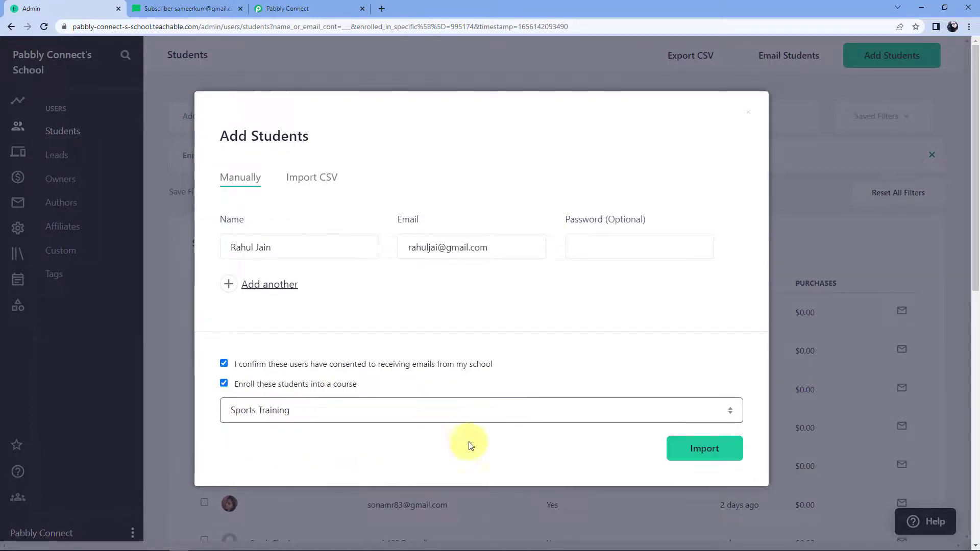
{"action": "left_click", "coordinate": [696, 457]}
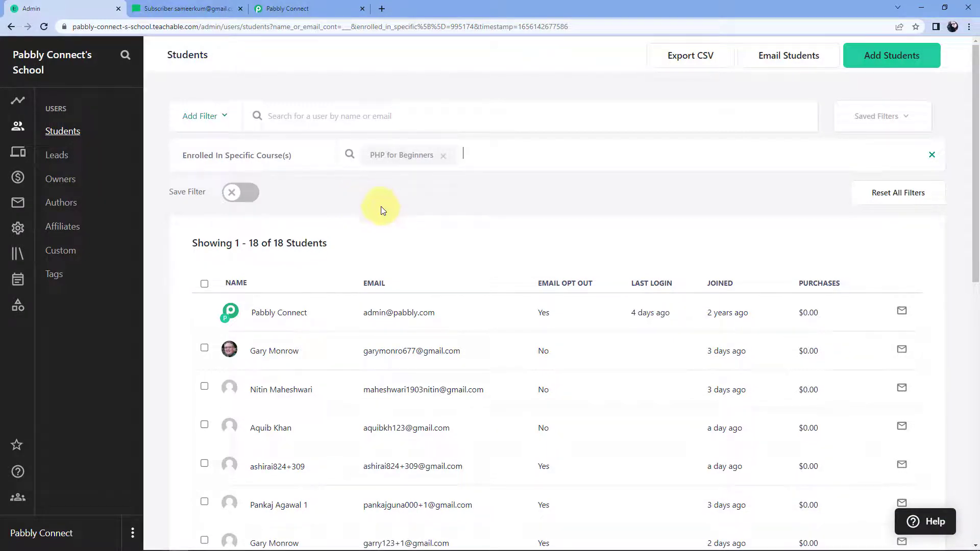
{"action": "left_click", "coordinate": [166, 8]}
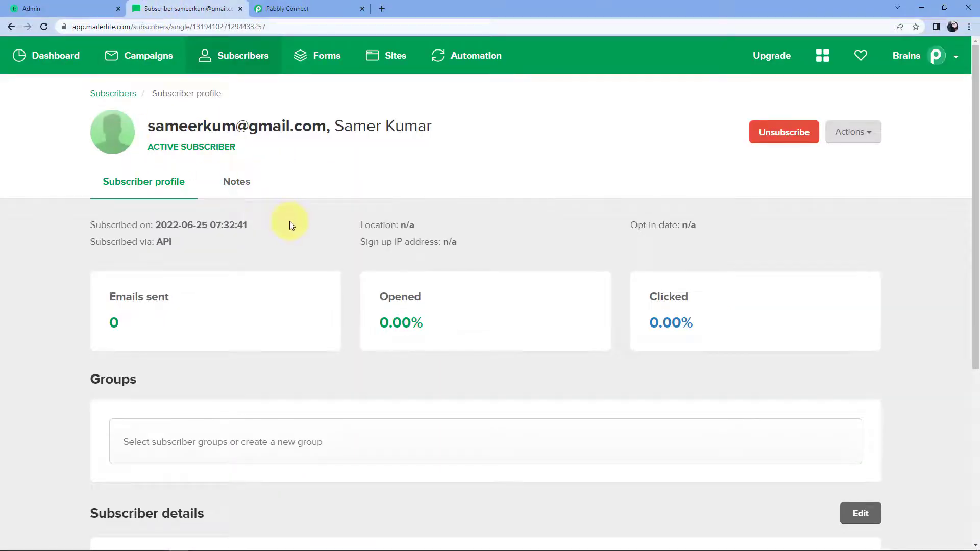
Step: Confirm MailerLite lists 44 subscribers and the new student's profile shows active, added via API
{"action": "left_click", "coordinate": [118, 94]}
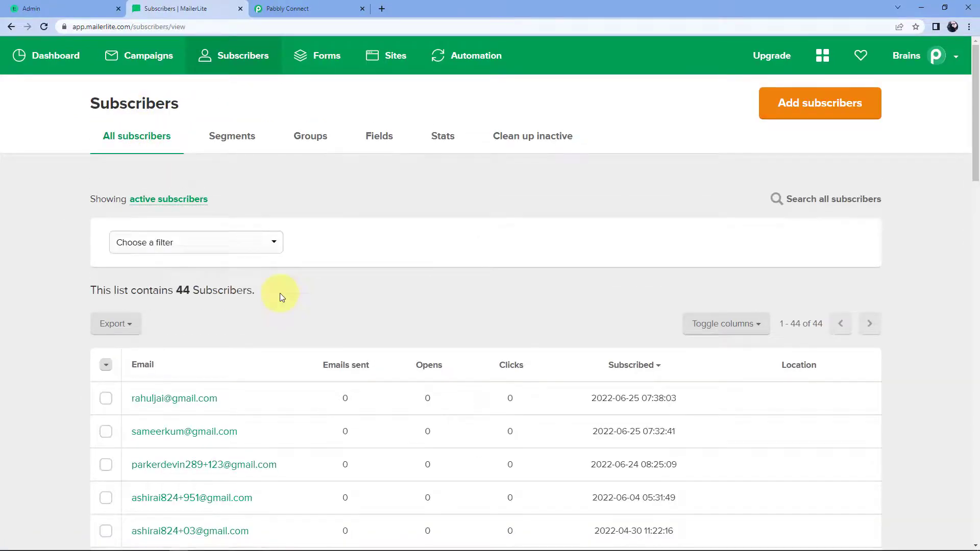
{"action": "scroll", "coordinate": [280, 297], "scroll_direction": "down", "scroll_amount": 3}
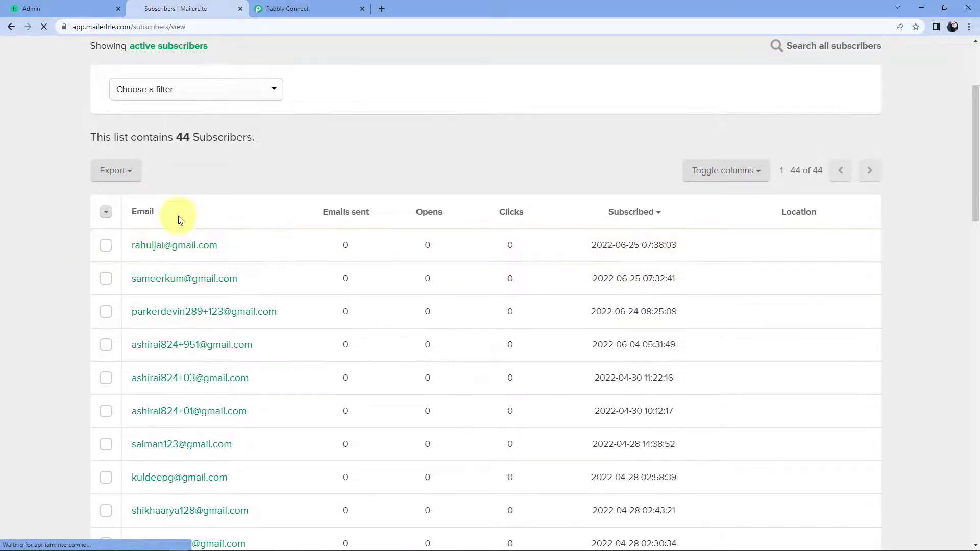
{"action": "left_click", "coordinate": [191, 249]}
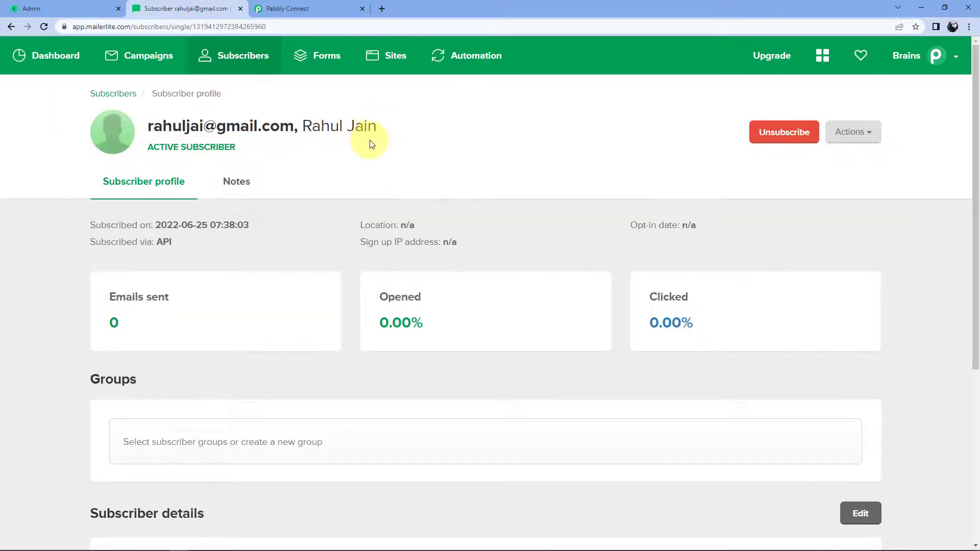
{"action": "left_click", "coordinate": [82, 11]}
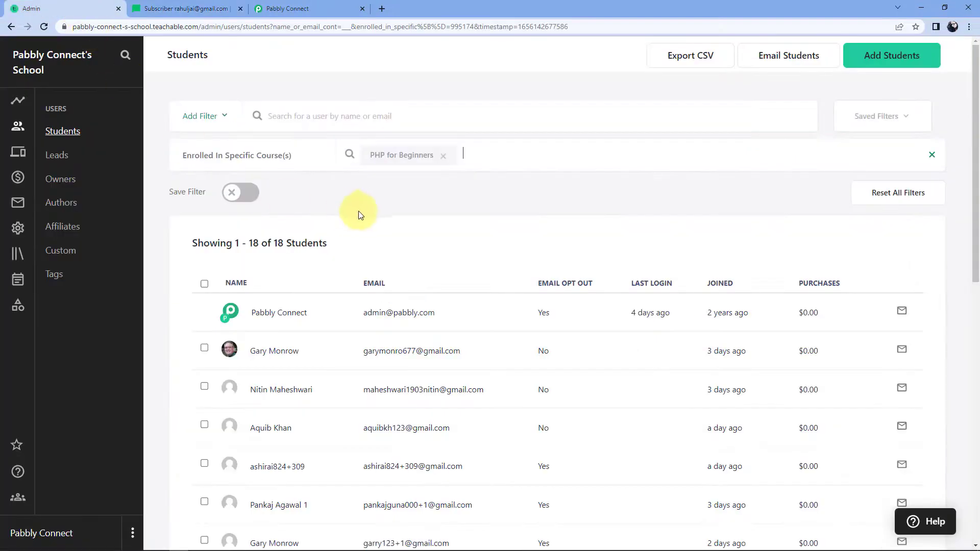
{"action": "left_click", "coordinate": [203, 10]}
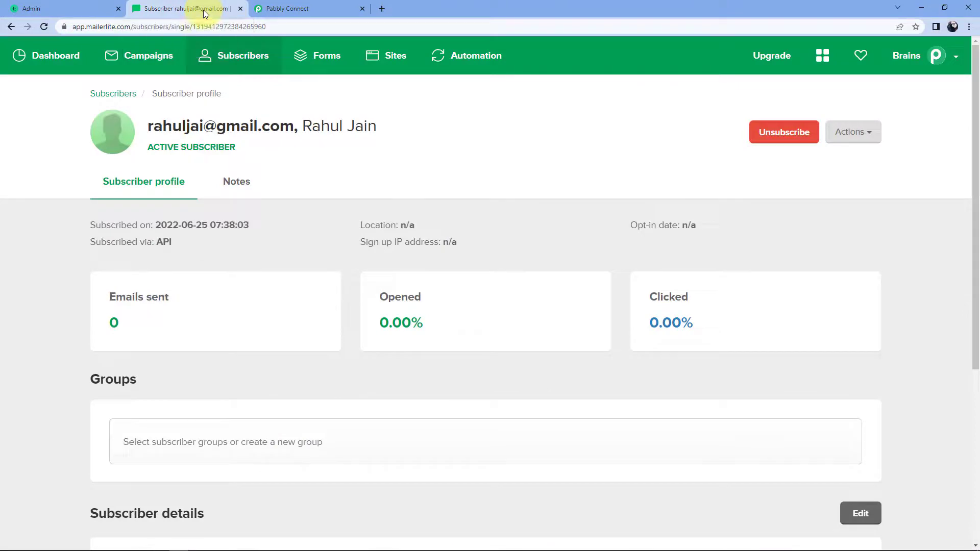
Step: Back in the Teachable to MailerLite workflow, confirm it is ON and collapse the Teachable trigger step
{"action": "left_click", "coordinate": [319, 7]}
{"action": "scroll", "coordinate": [831, 192], "scroll_direction": "up", "scroll_amount": 15}
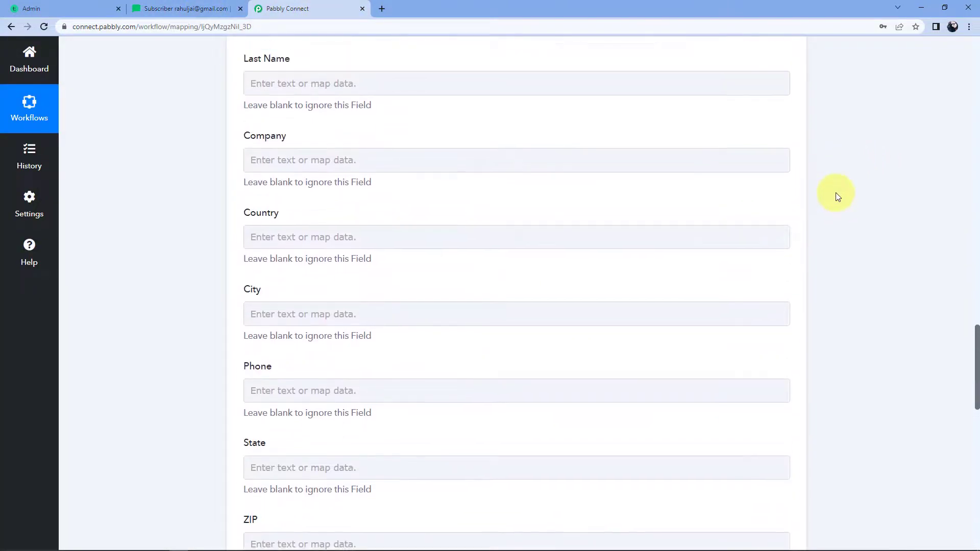
{"action": "scroll", "coordinate": [834, 194], "scroll_direction": "up", "scroll_amount": 15}
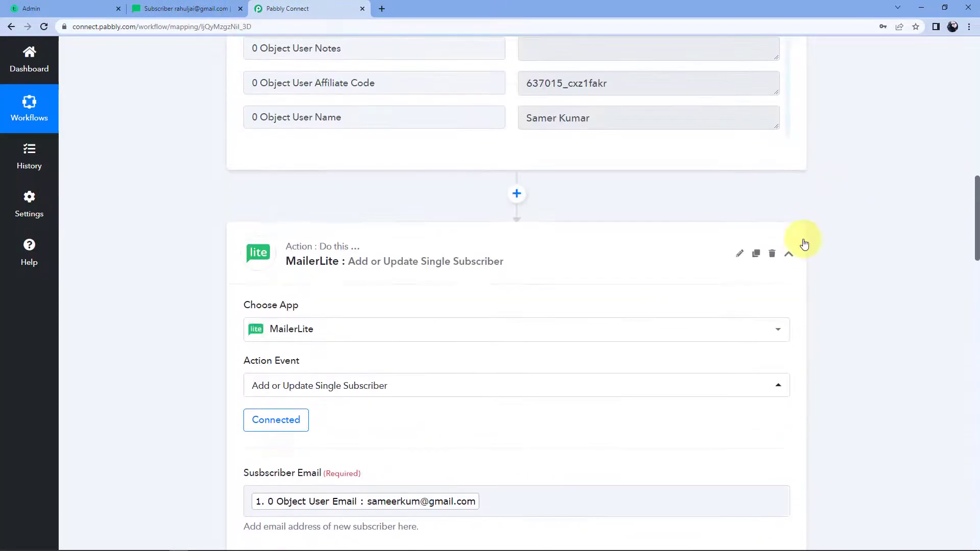
{"action": "scroll", "coordinate": [825, 219], "scroll_direction": "up", "scroll_amount": 20}
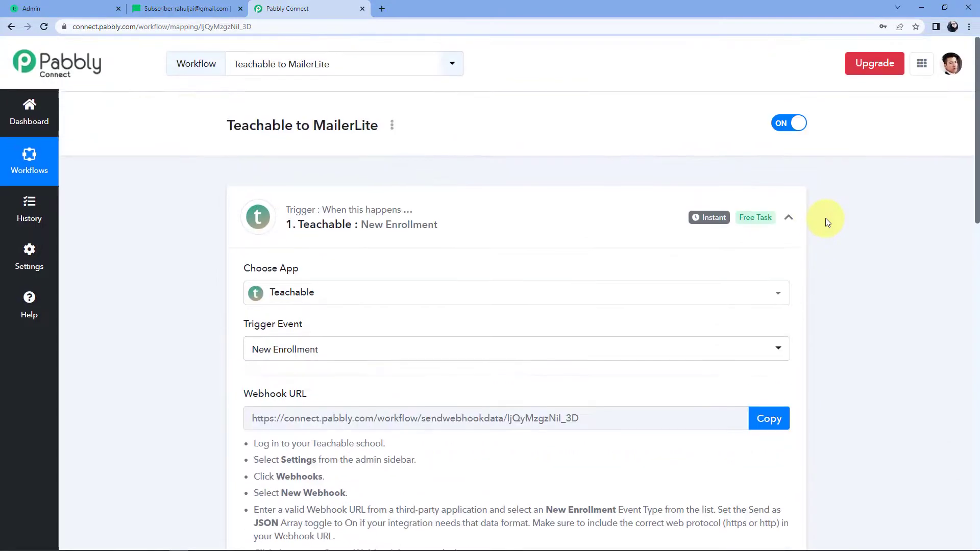
{"action": "left_click", "coordinate": [788, 217]}
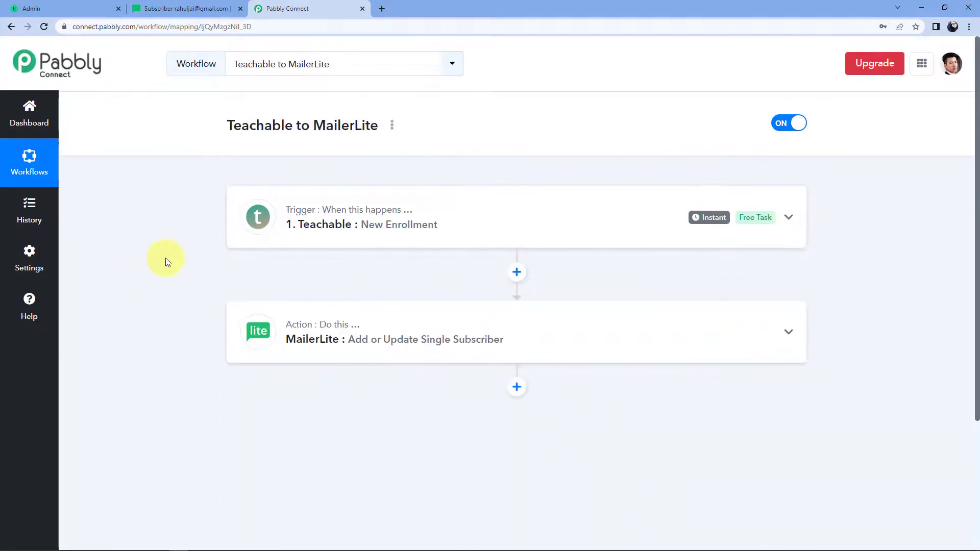
{"action": "scroll", "coordinate": [165, 258], "scroll_direction": "down", "scroll_amount": 1}
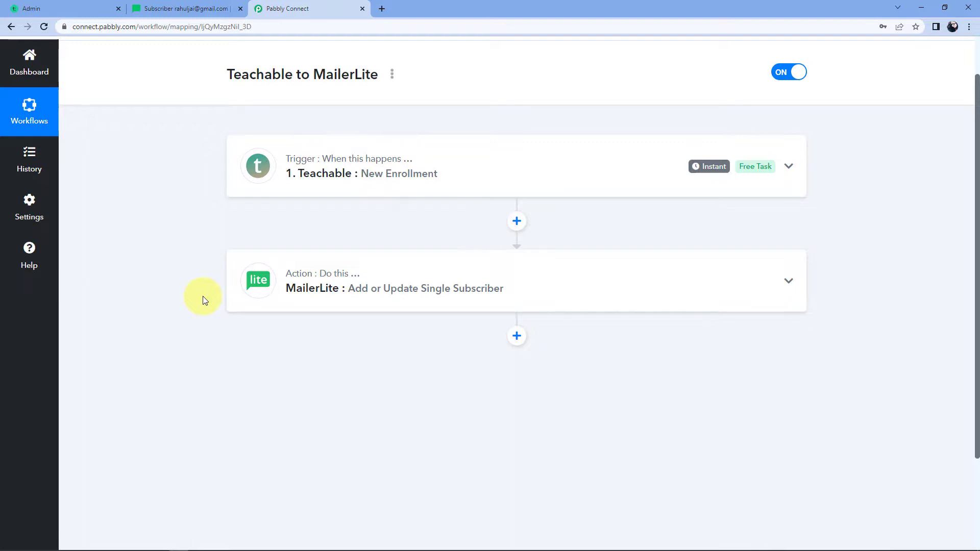
{"action": "scroll", "coordinate": [203, 296], "scroll_direction": "up", "scroll_amount": 1}
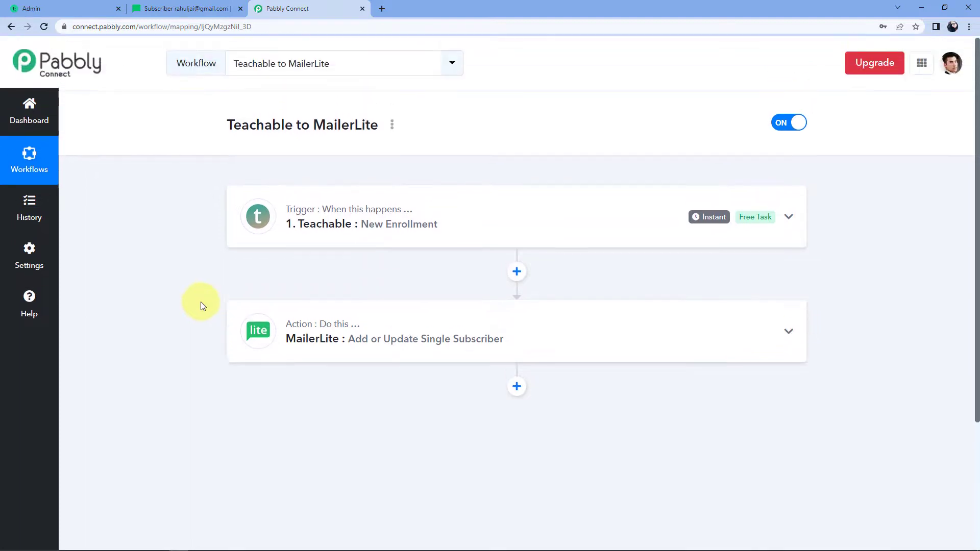